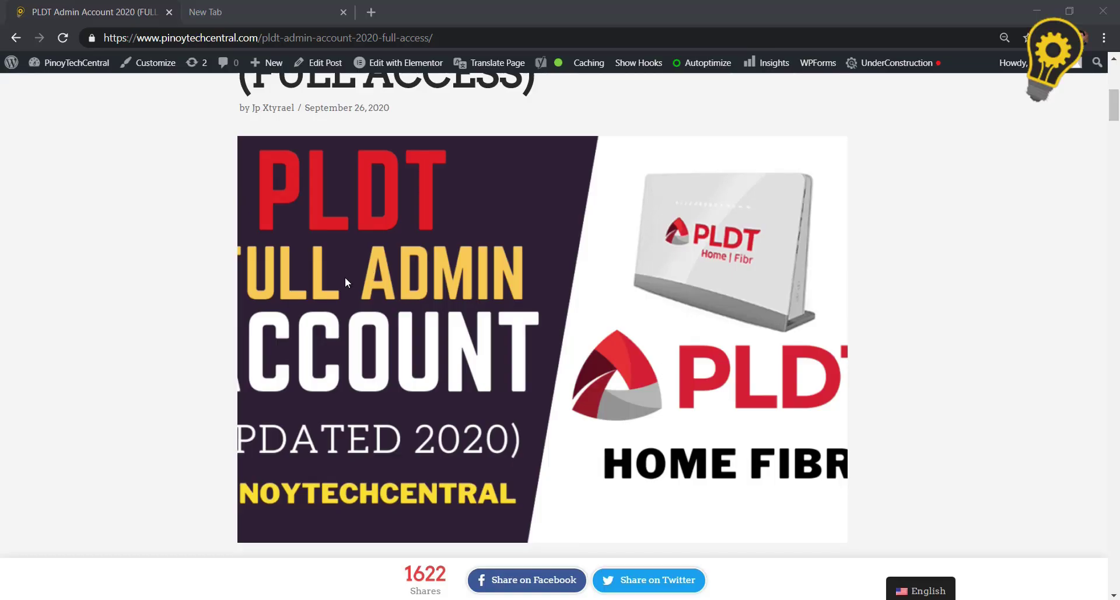
# Step: Scroll down the PinoyTechCentral article to read its five goals and Prerequisites section
pyautogui.scroll(-5, 345, 283)
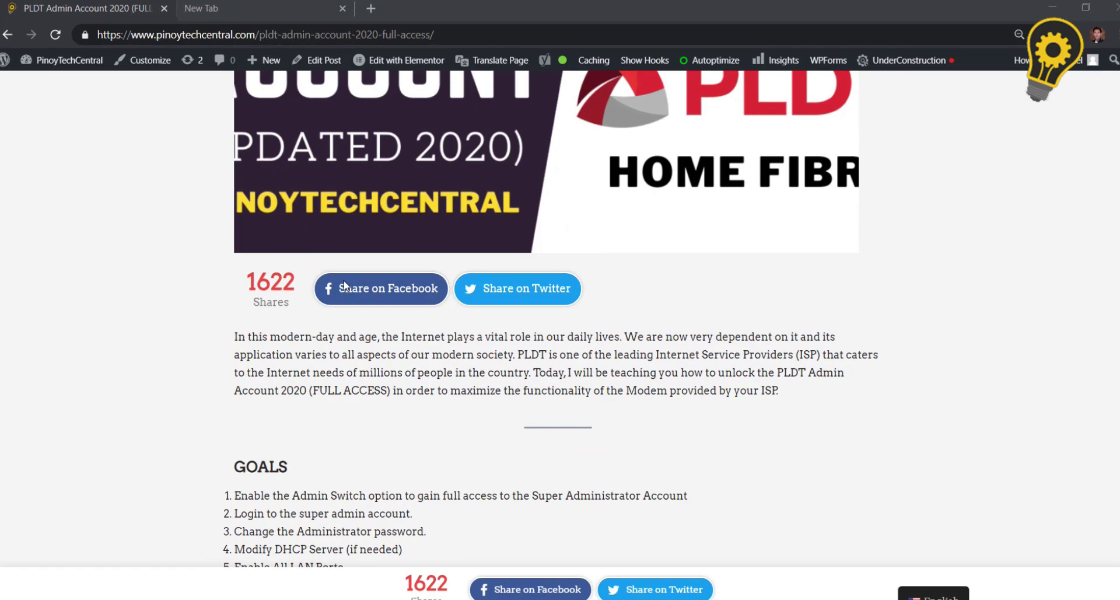
pyautogui.scroll(-4, 344, 287)
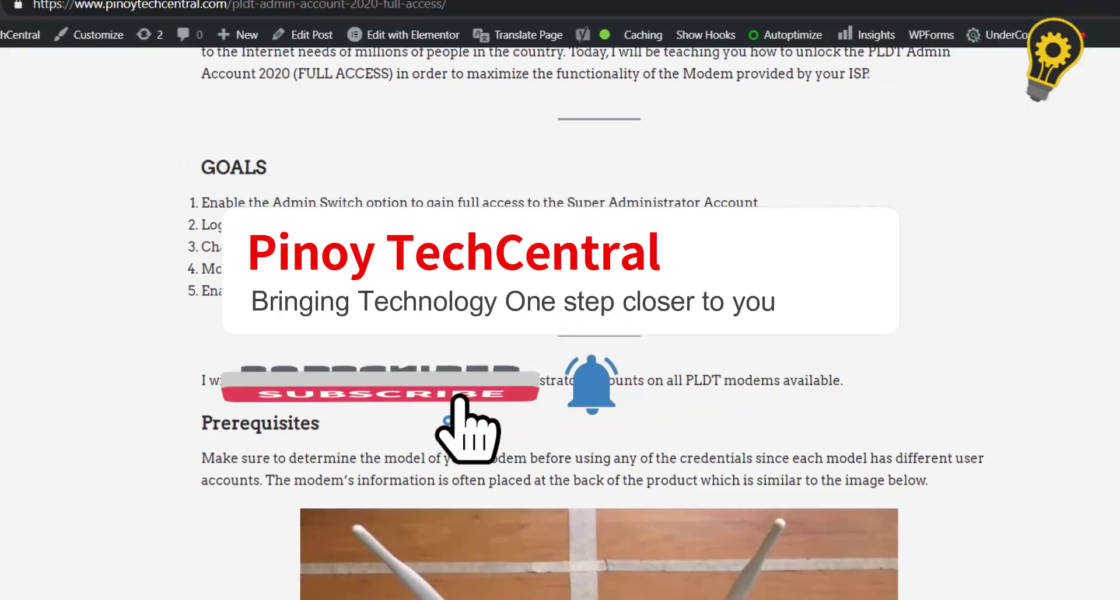
# Step: Scroll past the modem label photos showing model AN5506-04-FA to the PLDT Admin Accounts table
pyautogui.scroll(-3, 419, 290)
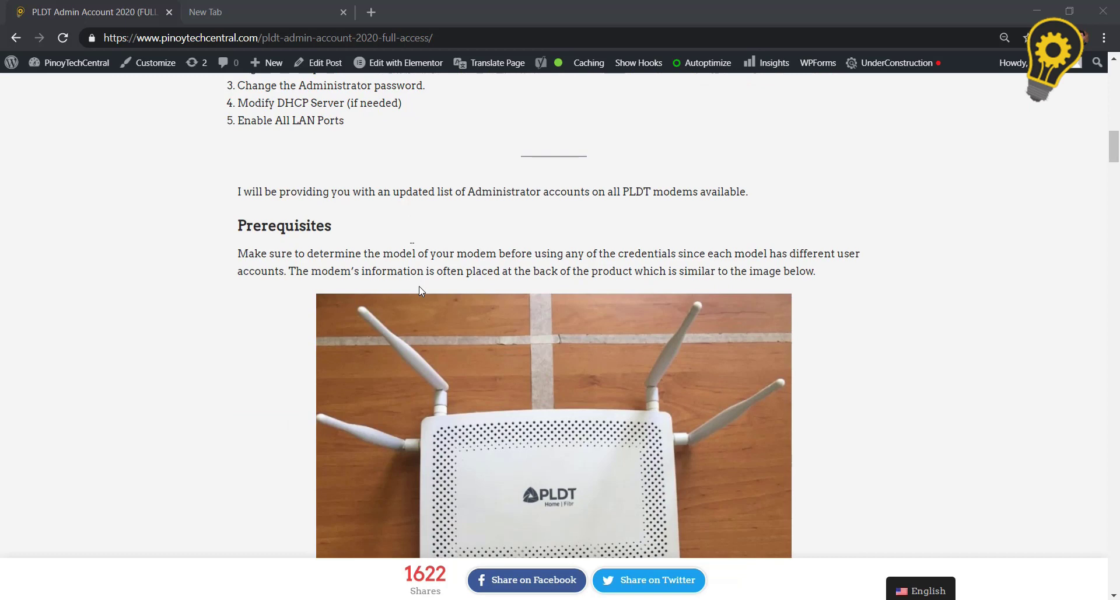
pyautogui.scroll(-2, 419, 290)
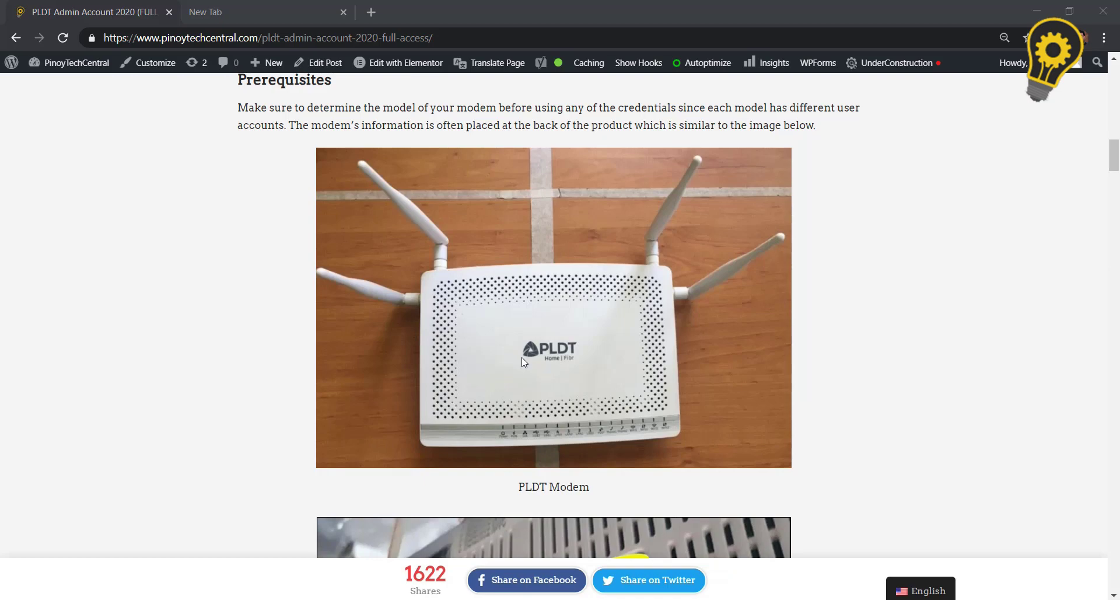
pyautogui.scroll(-3, 522, 357)
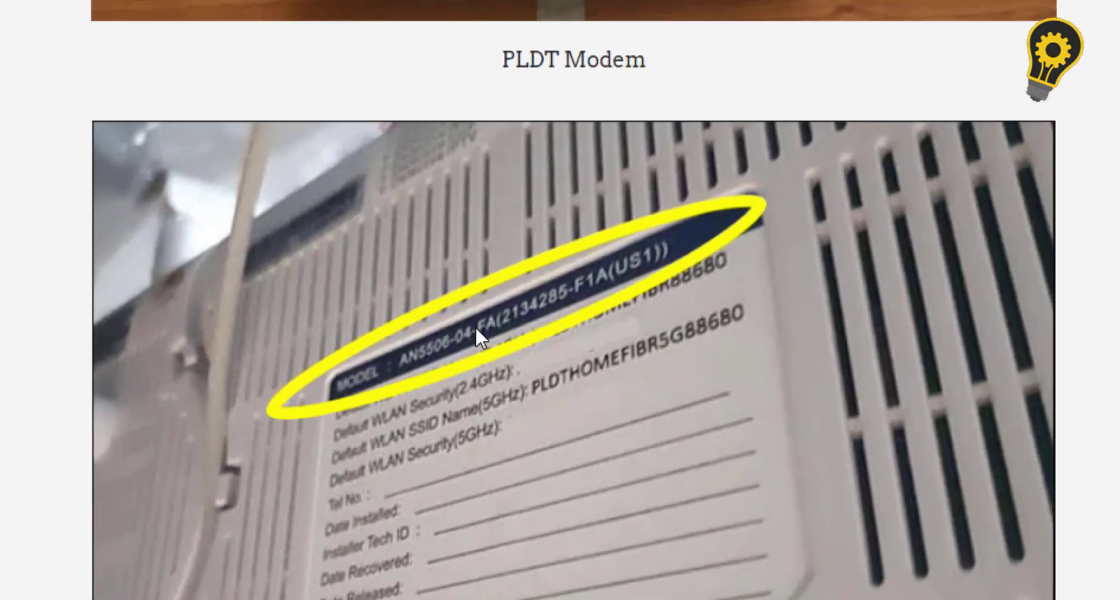
pyautogui.scroll(-3, 530, 396)
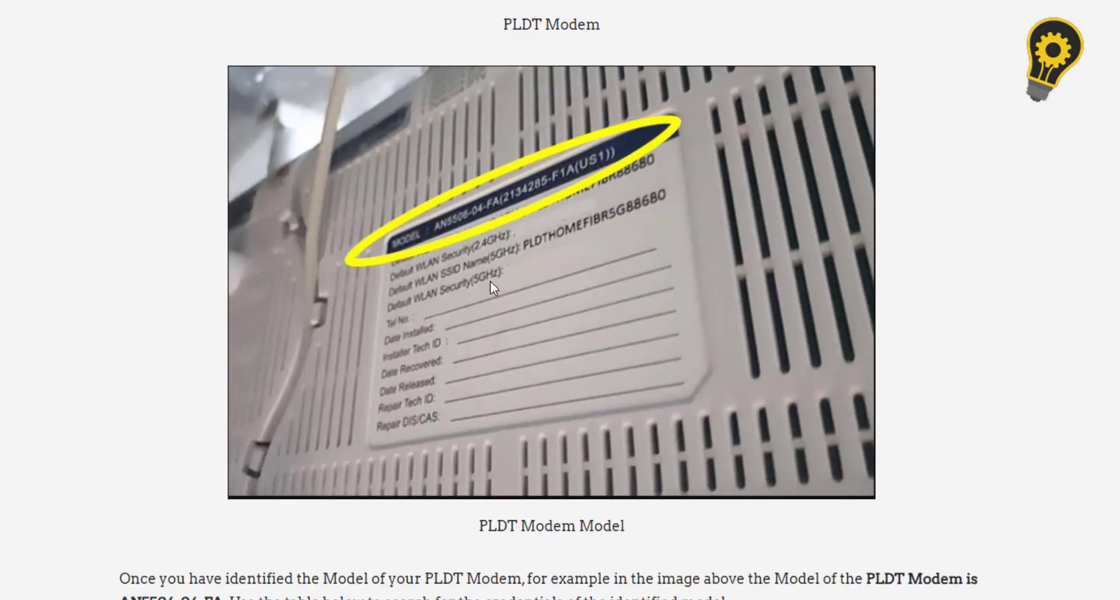
pyautogui.scroll(1, 495, 289)
pyautogui.scroll(-1, 509, 320)
# Step: Filter the PLDT Admin Accounts table by 'AN5506' to show only Fiberhome AN5506 rows
pyautogui.scroll(-8, 598, 287)
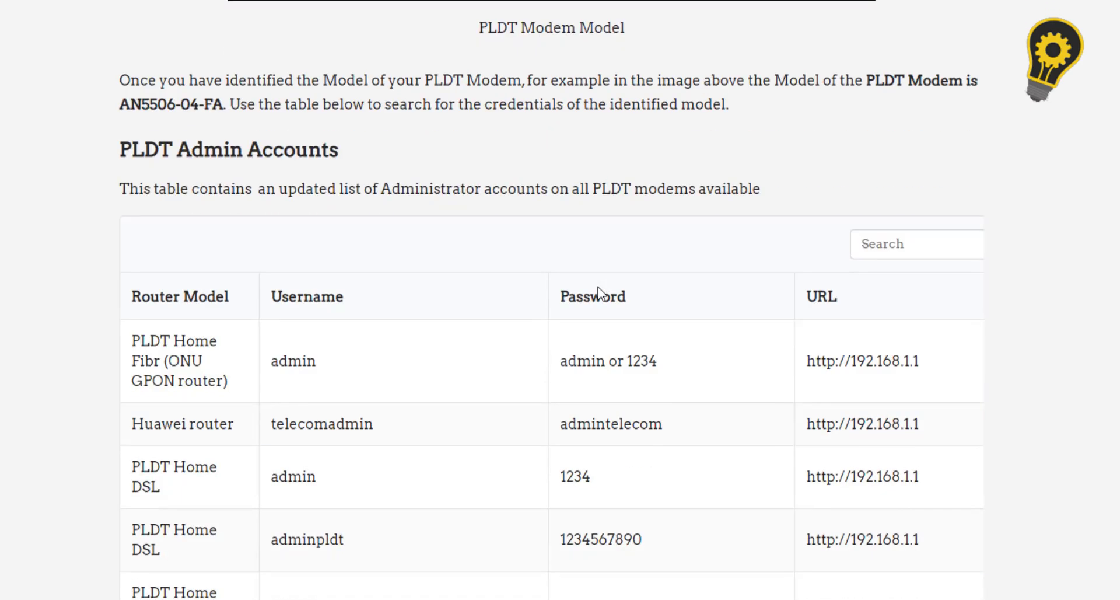
pyautogui.click(897, 243)
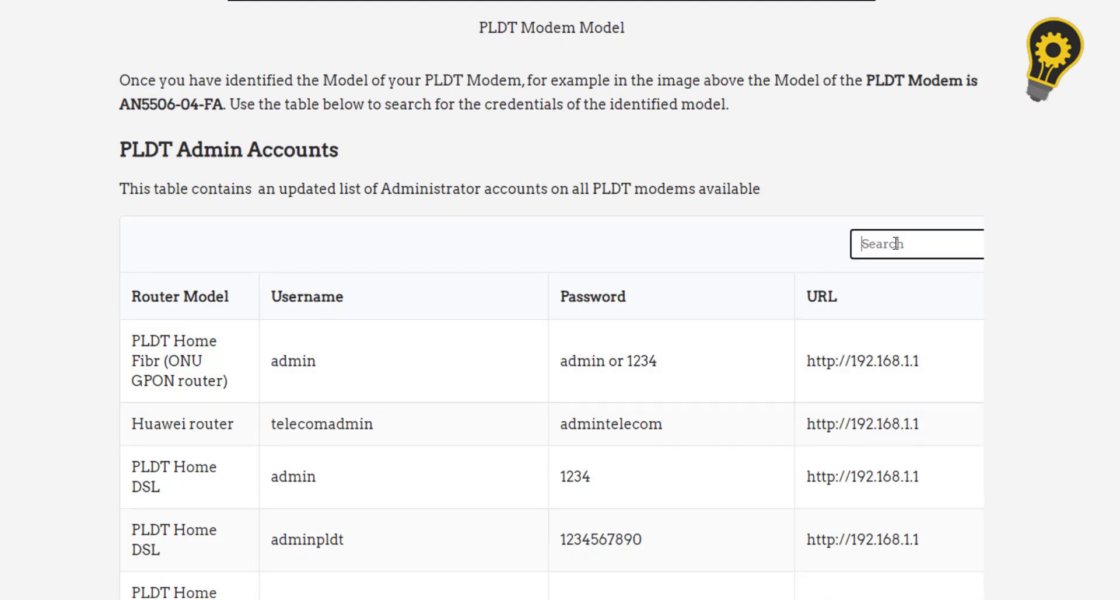
pyautogui.write('AN5506')
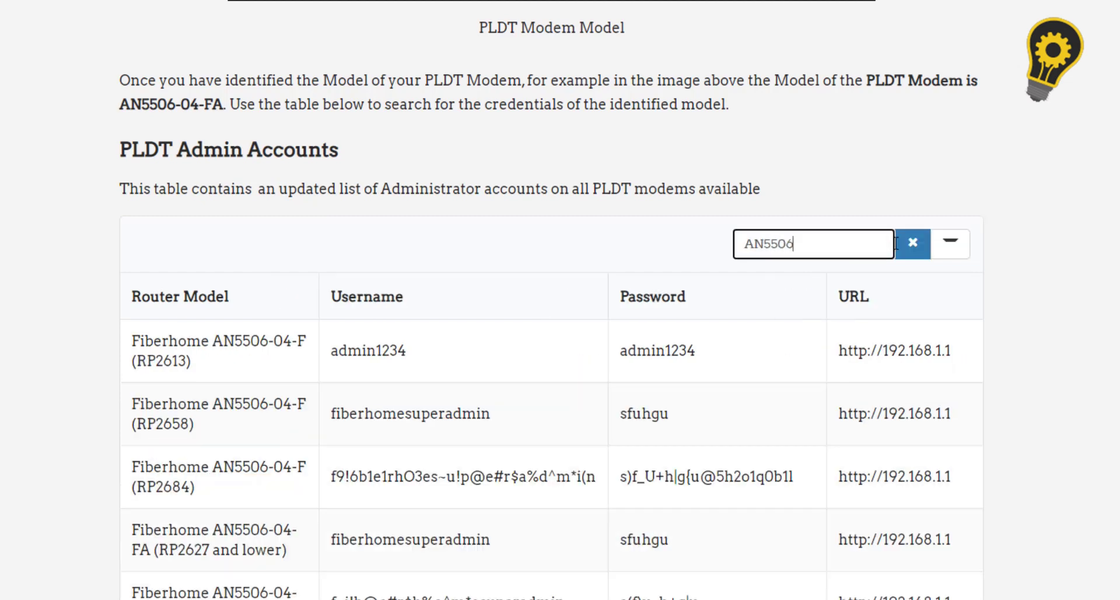
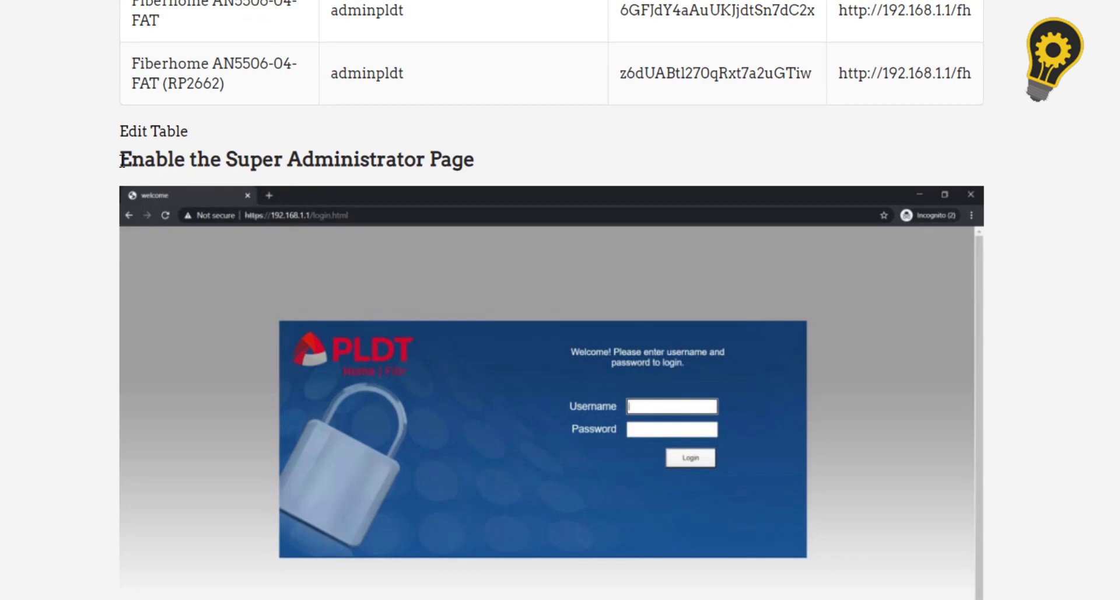
pyautogui.scroll(-7, 408, 207)
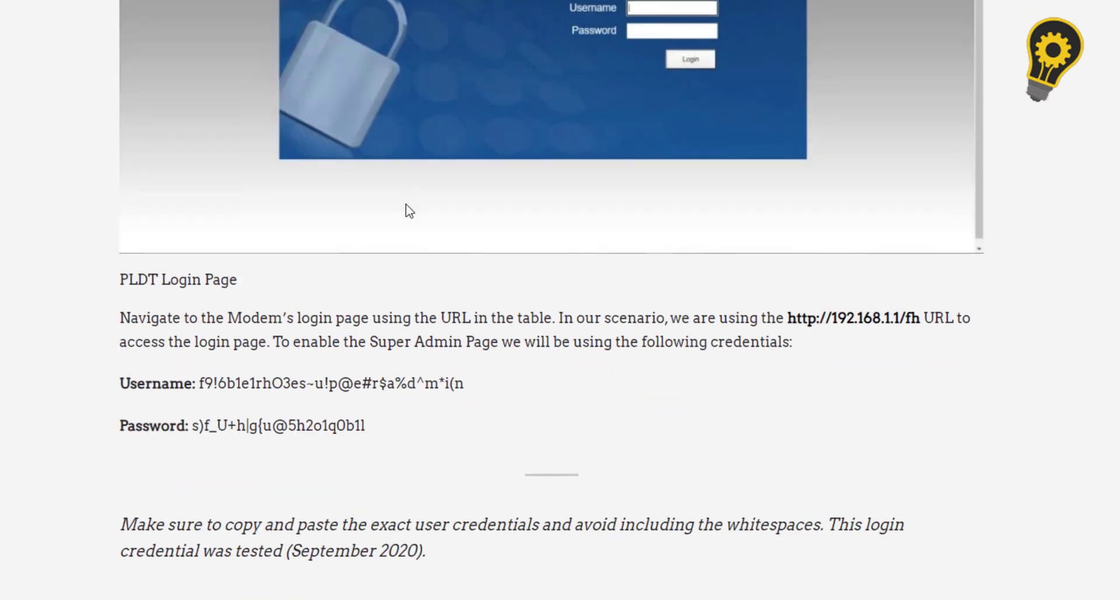
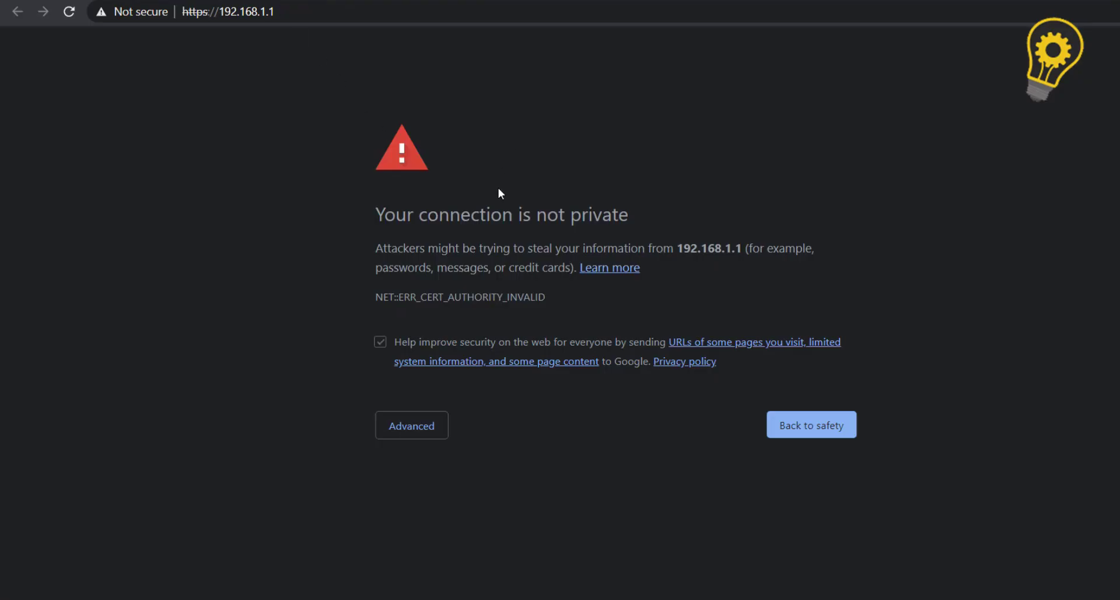
# Step: Expand Advanced on the certificate warning and proceed to 192.168.1.1 (unsafe)
pyautogui.click(416, 428)
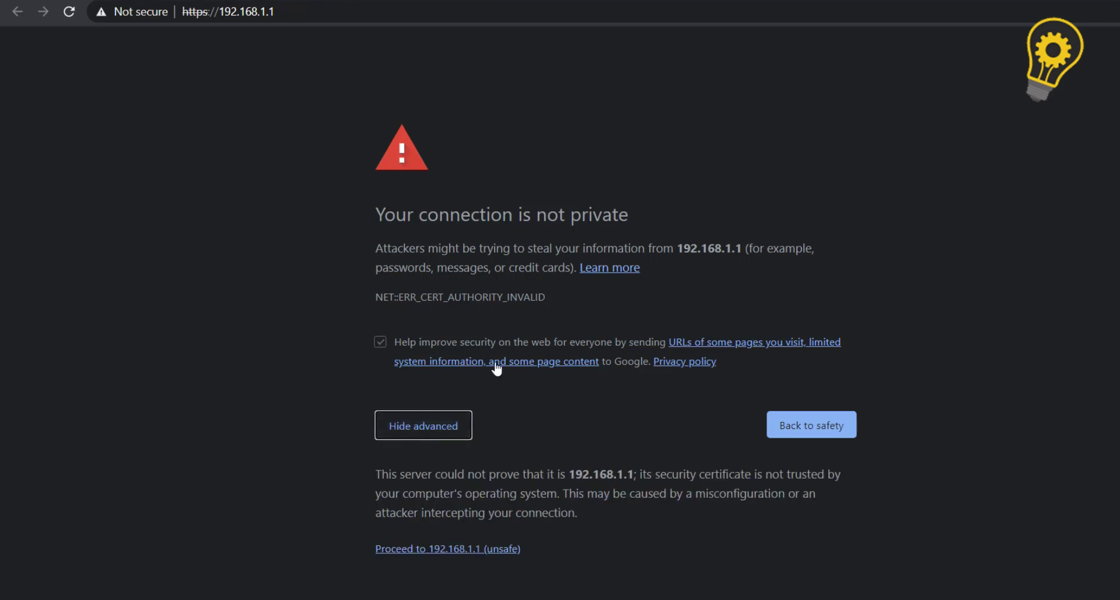
pyautogui.click(470, 551)
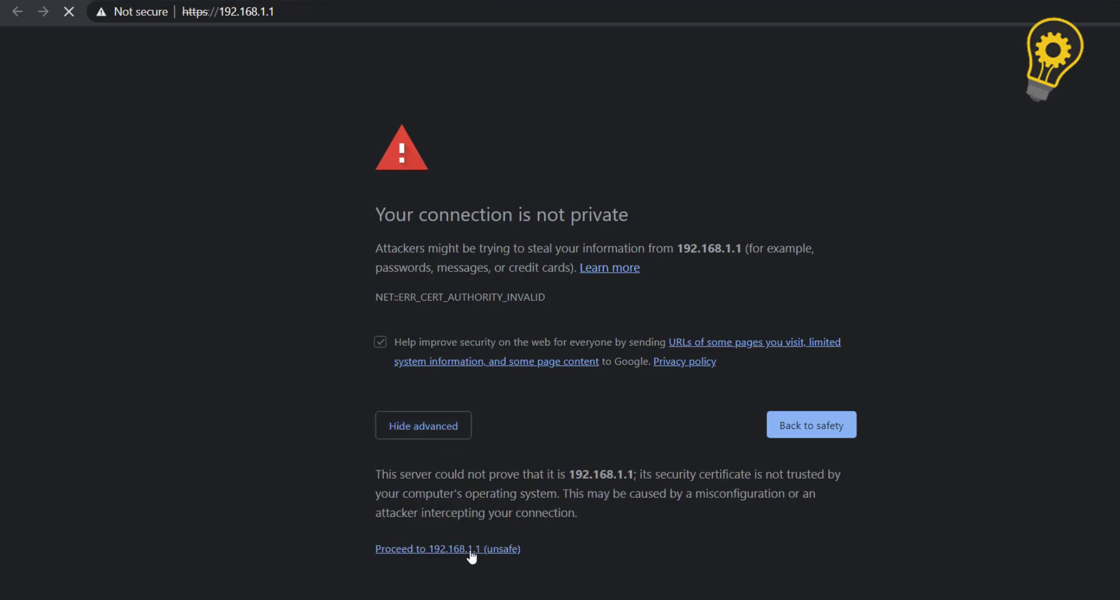
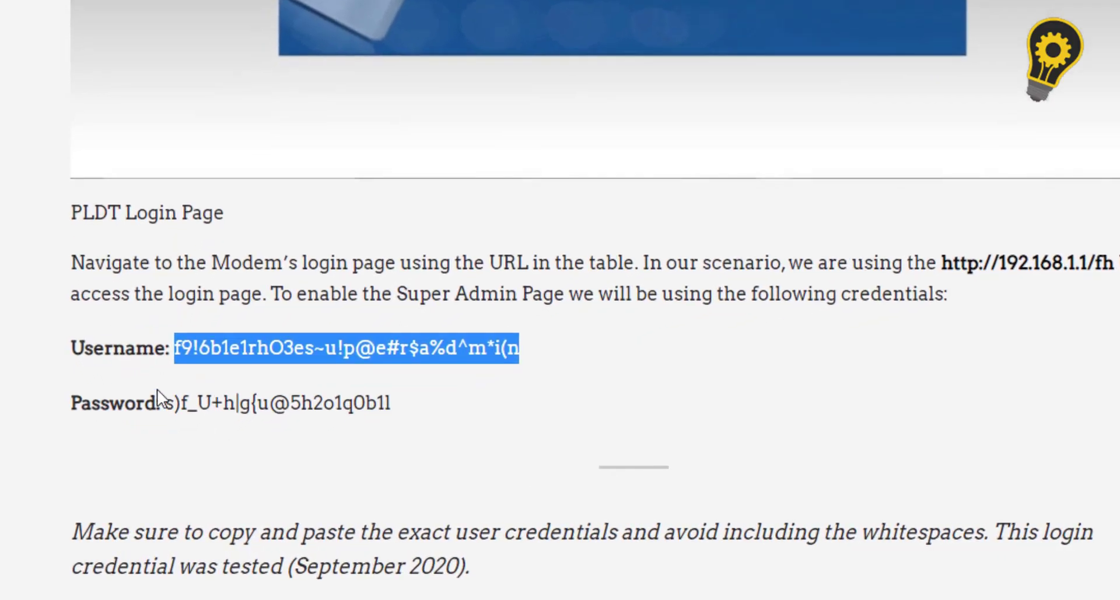
# Step: Log in to the modem admin with the super-admin password copied from the tutorial
pyautogui.moveTo(165, 402); pyautogui.dragTo(392, 402)
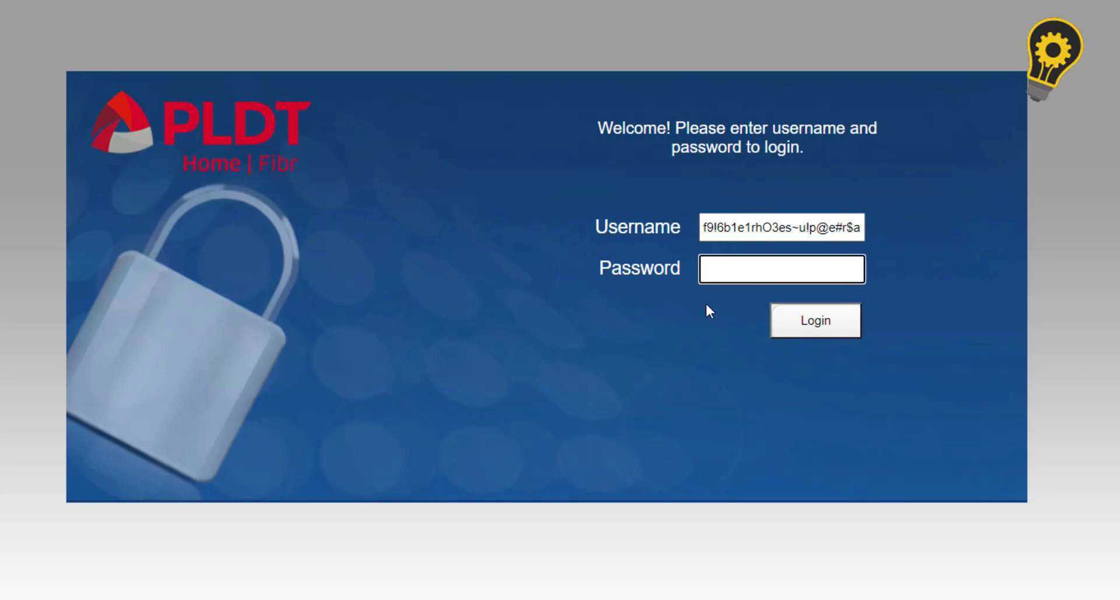
pyautogui.hotkey('ctrl', 'v')
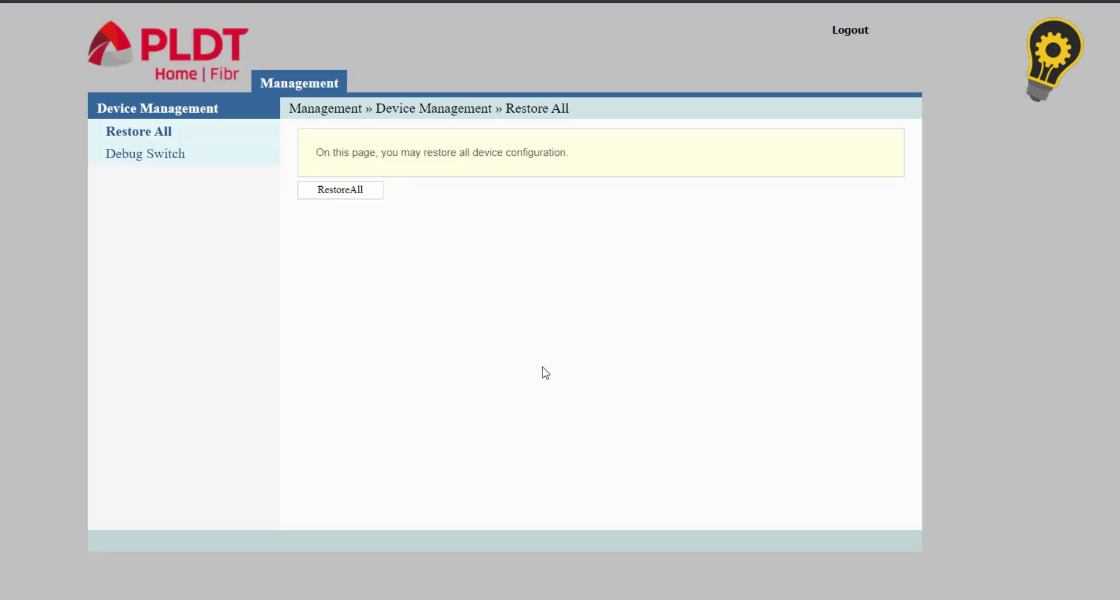
# Step: On the Debug Switch page, select Enable for Web Admin Switch and apply it
pyautogui.click(154, 156)
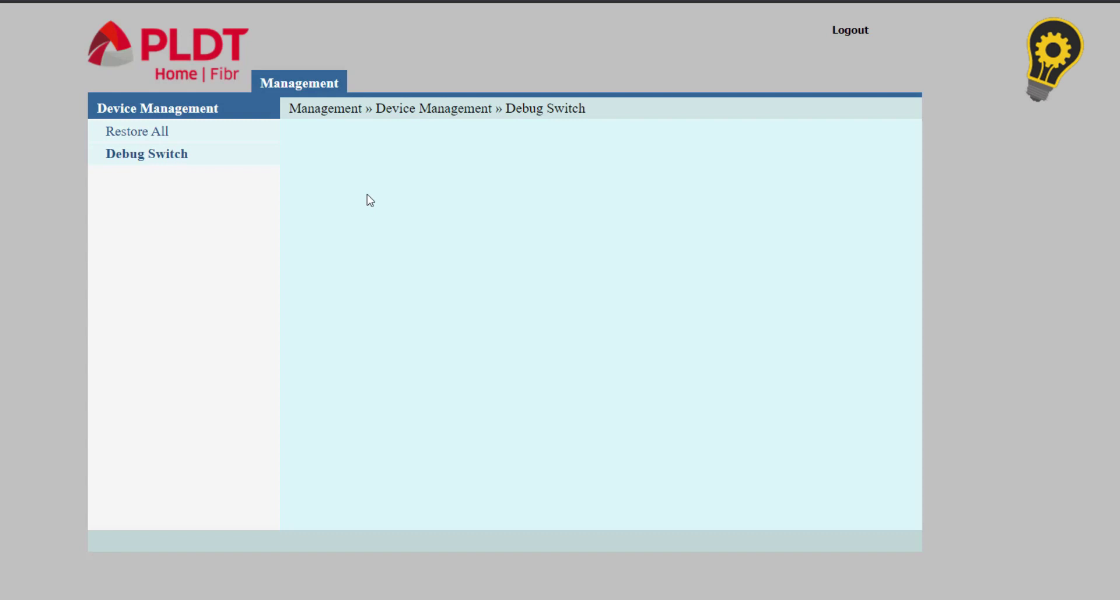
pyautogui.click(141, 158)
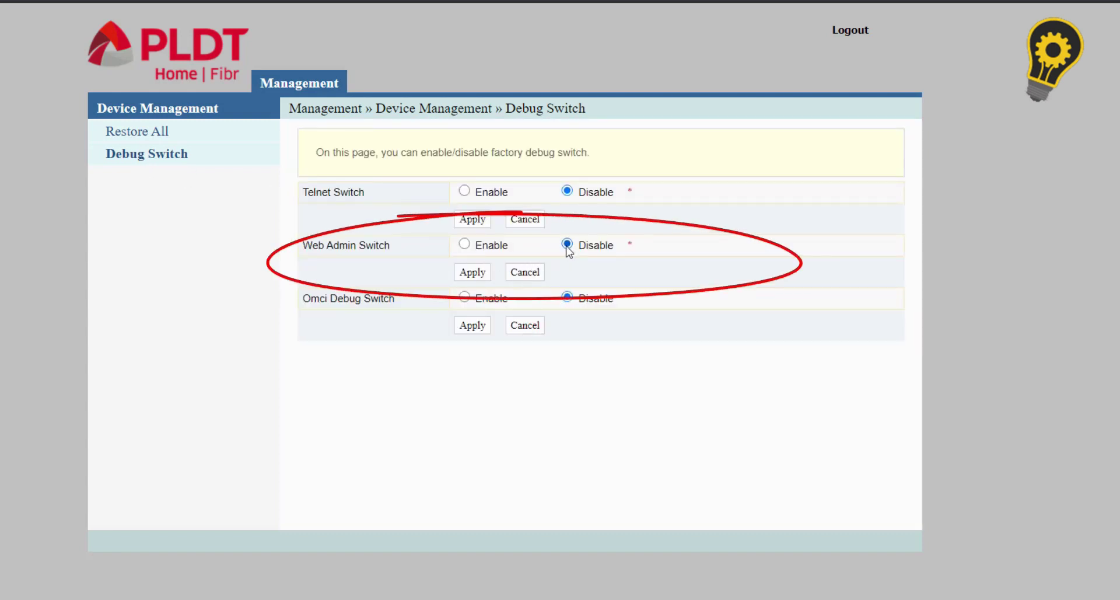
pyautogui.click(465, 245)
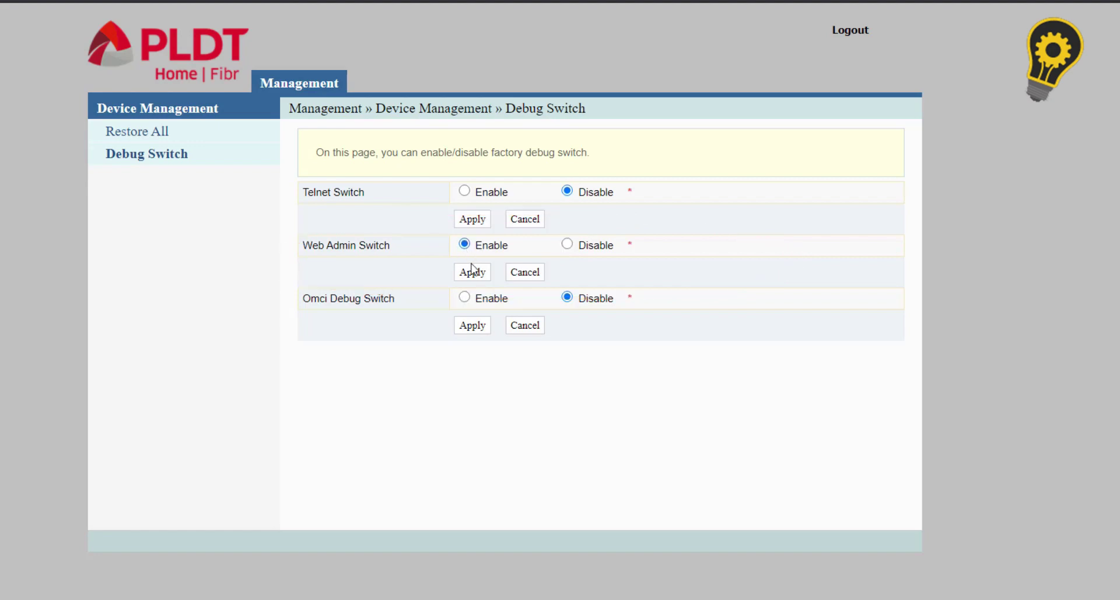
pyautogui.click(473, 274)
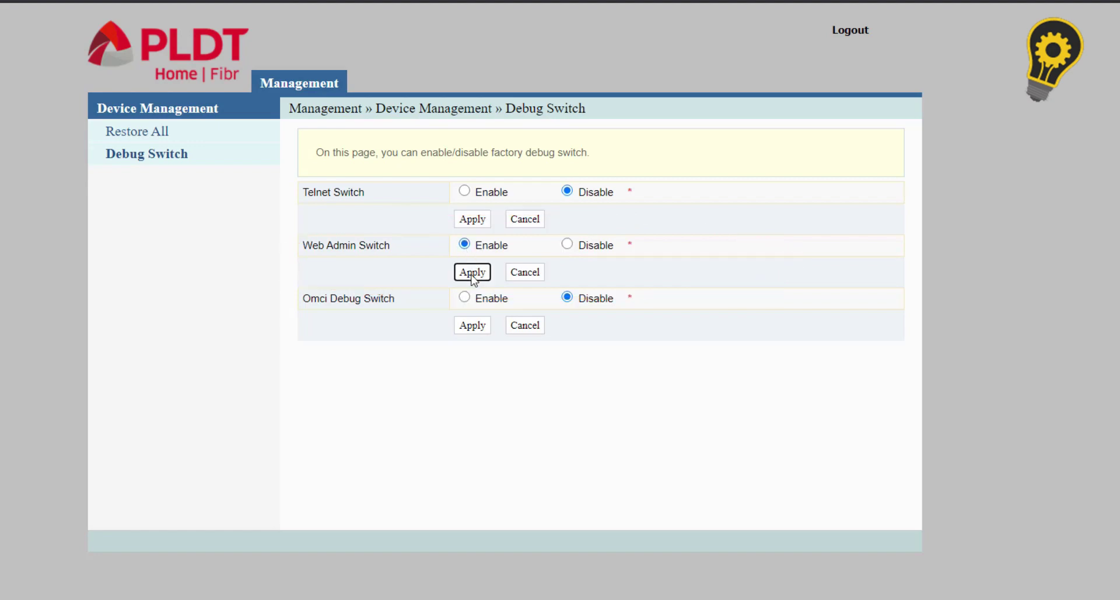
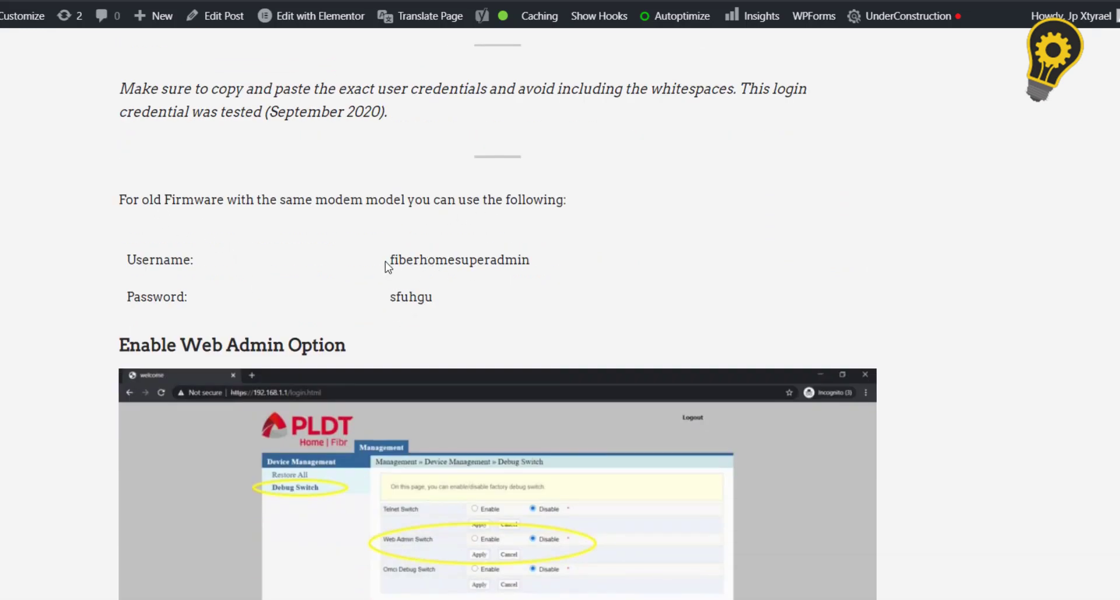
# Step: Highlight the old-firmware admin username and password in the post, then clear the highlight
pyautogui.moveTo(387, 266); pyautogui.dragTo(533, 267)
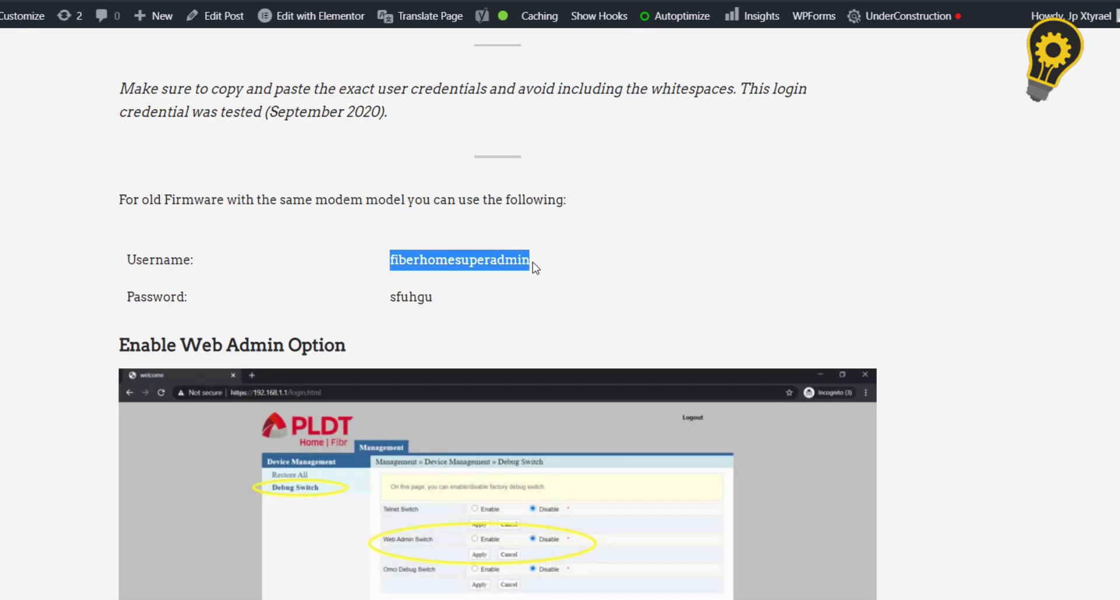
pyautogui.doubleClick(417, 298)
pyautogui.click(50, 360)
# Step: Scroll down to the Enable Web Admin Option section of the post
pyautogui.scroll(-3, 49, 360)
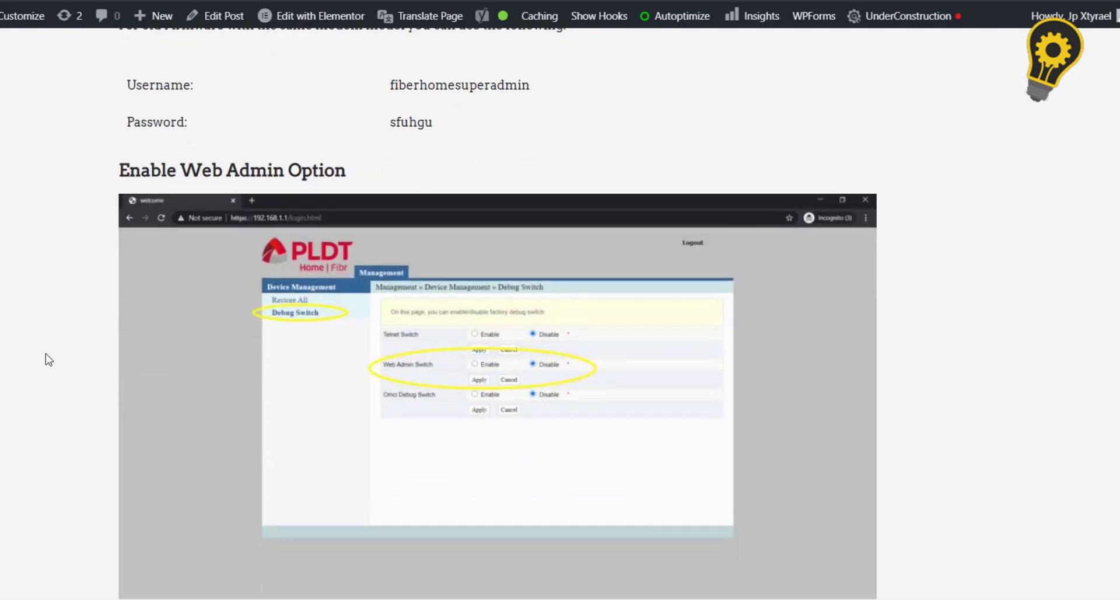
pyautogui.scroll(-3, 46, 359)
pyautogui.scroll(1, 223, 264)
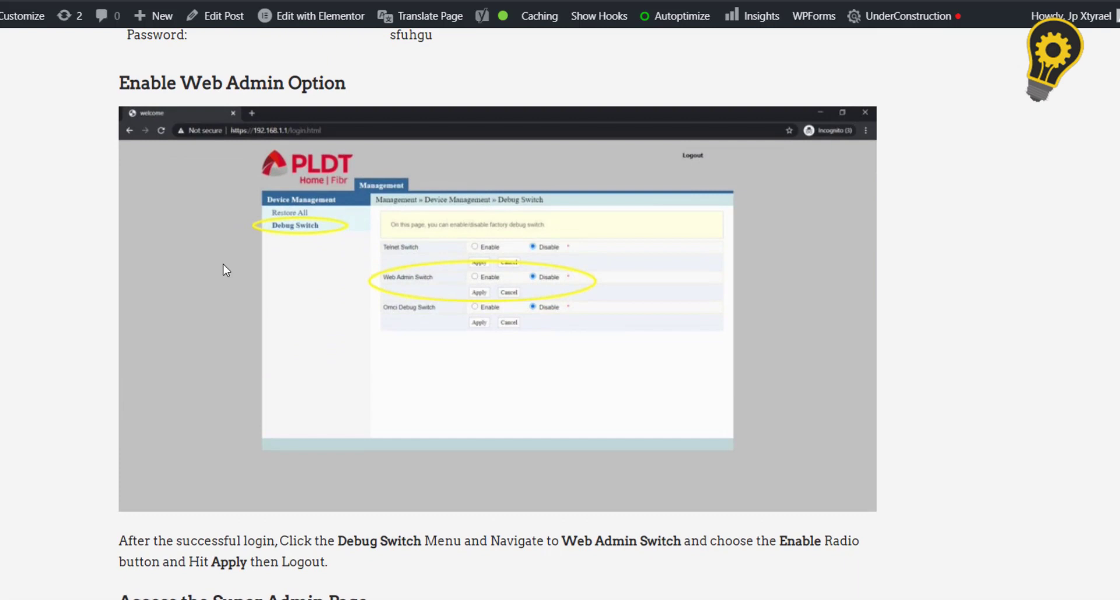
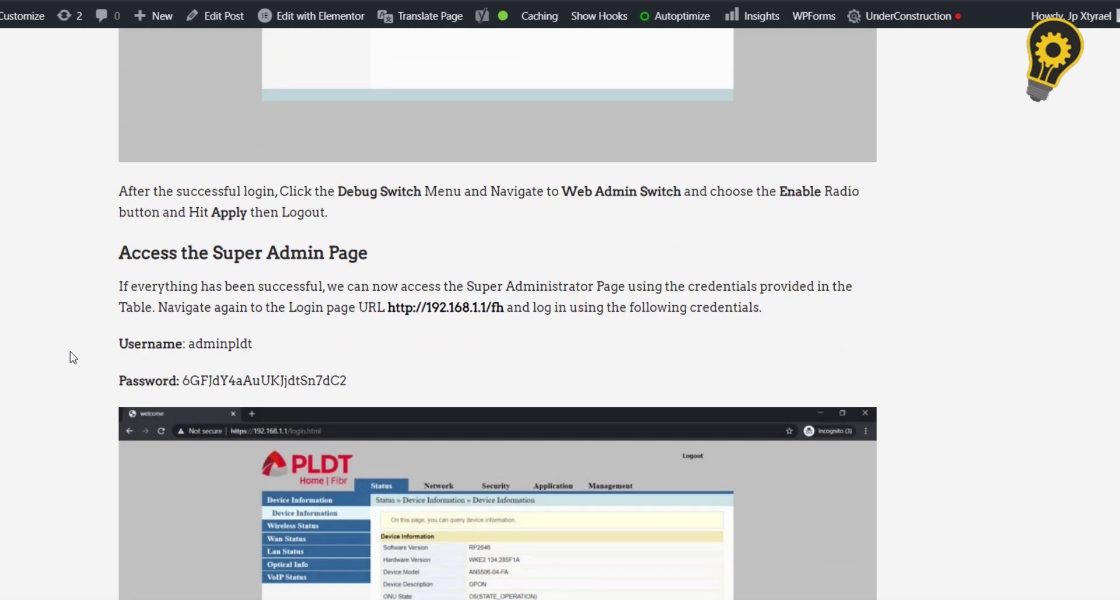
# Step: Scroll down until the PLDT device information screenshot below the Super Admin credentials is fully visible
pyautogui.scroll(-3, 71, 351)
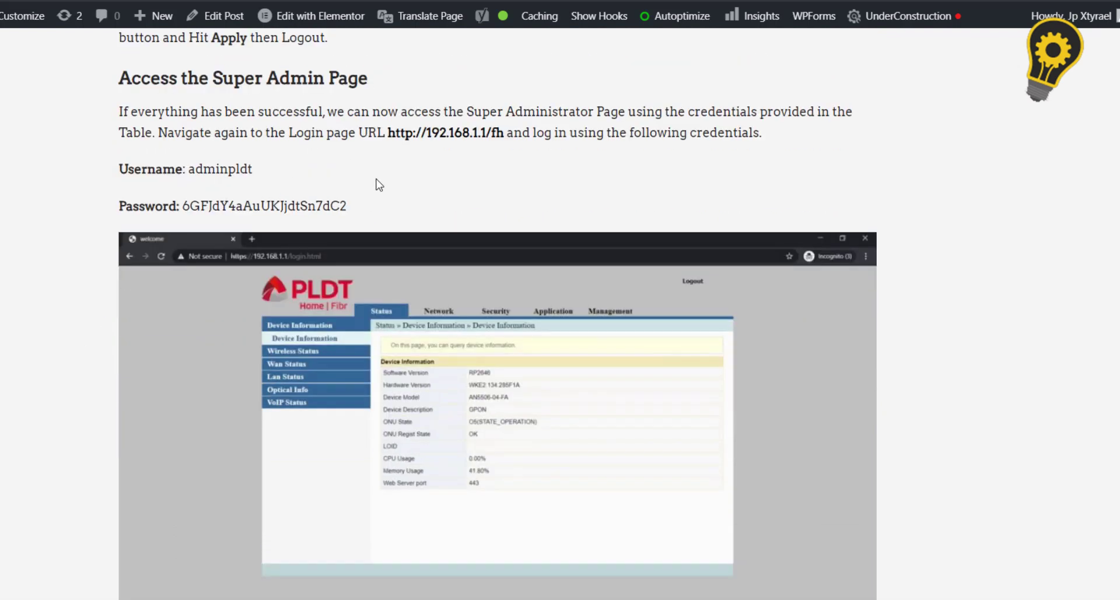
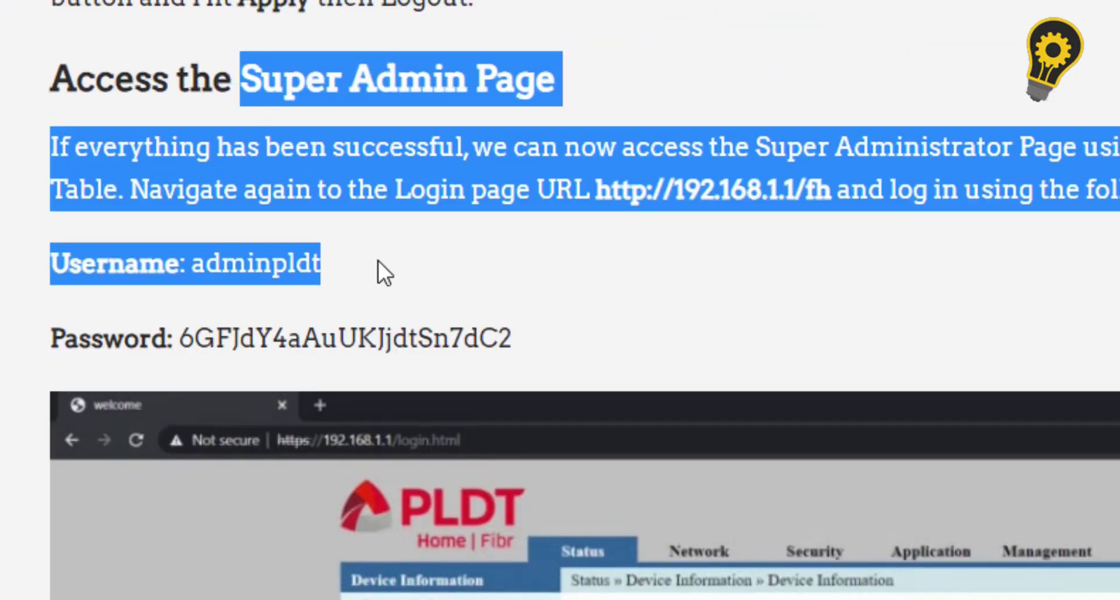
# Step: Select the router admin username in the guide's 'Access the Super Admin Page' section
pyautogui.moveTo(333, 271); pyautogui.dragTo(193, 264)
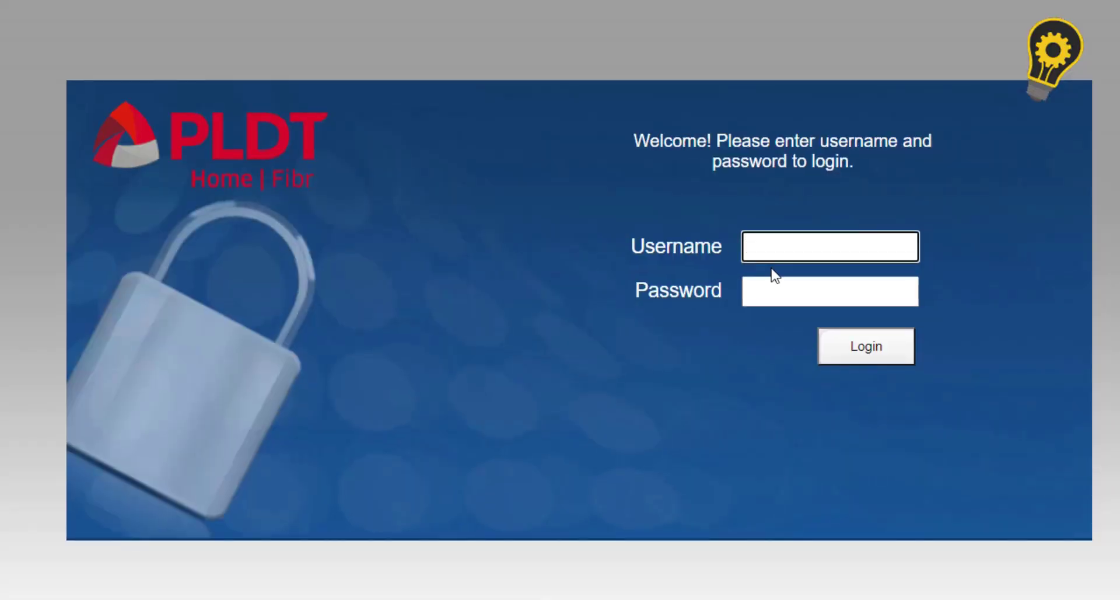
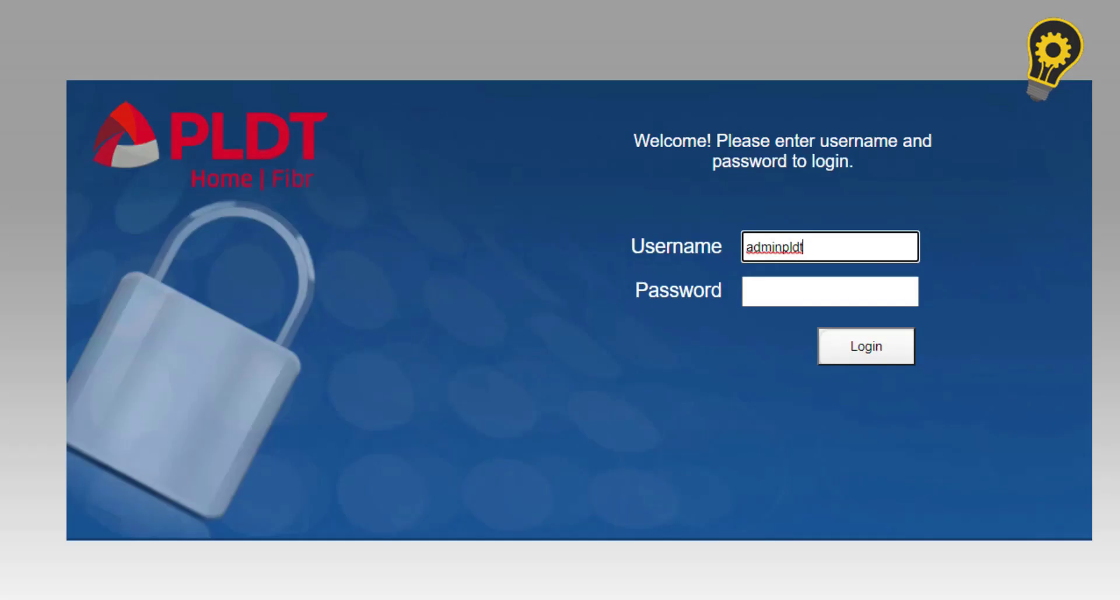
# Step: Enter the admin password and log in to the Device Information page showing software RP2646
pyautogui.click(758, 298)
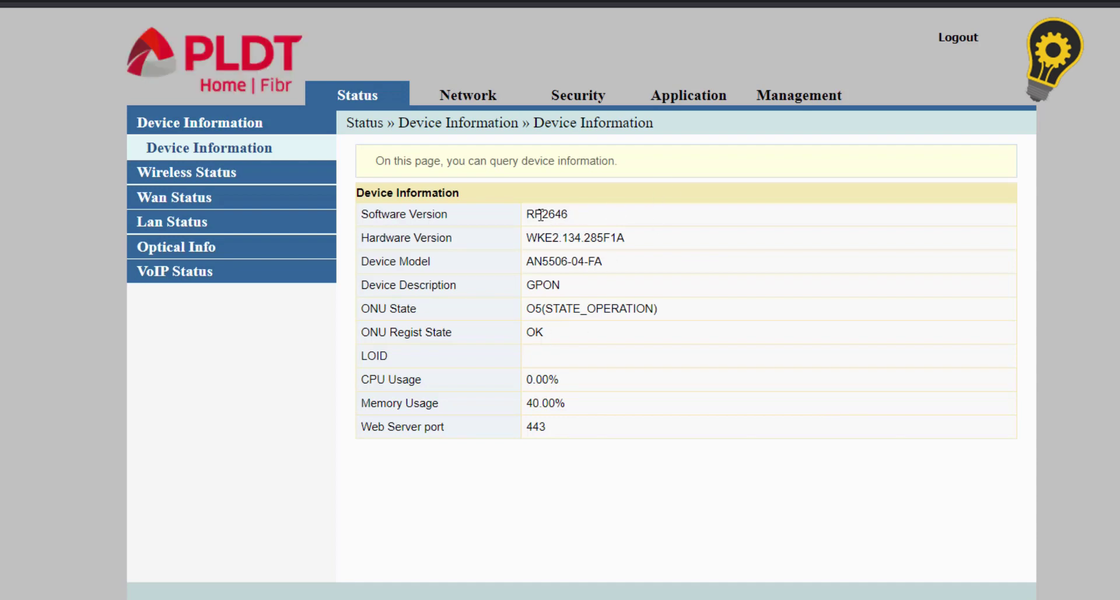
# Step: Highlight the RP2646 software version, then view Wan Status: WAN Up via DHCP, IPv6 Up
pyautogui.moveTo(533, 212); pyautogui.dragTo(590, 214)
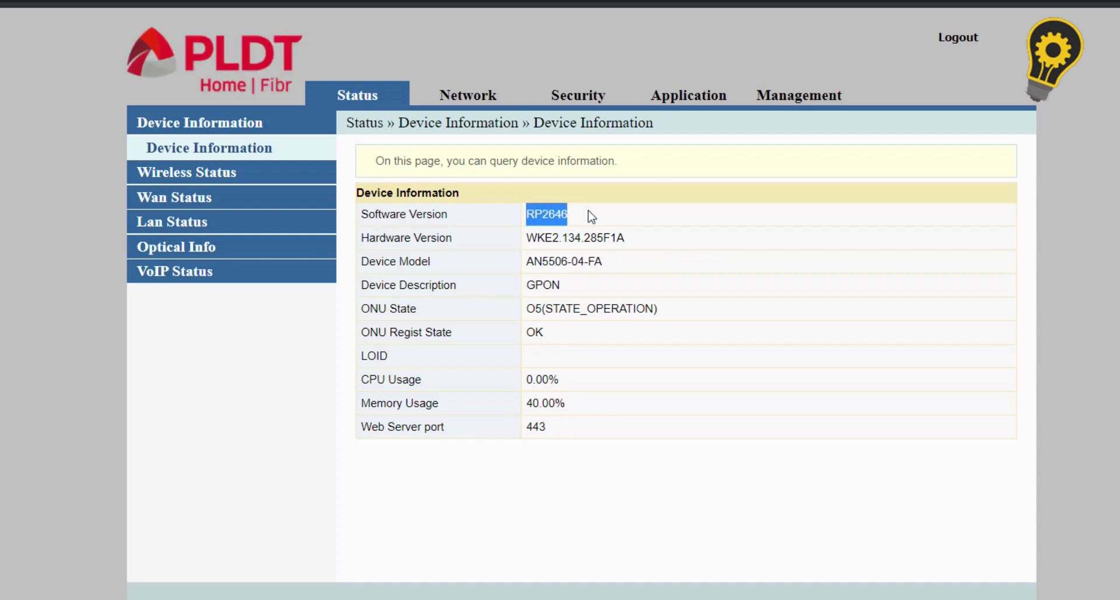
pyautogui.click(683, 253)
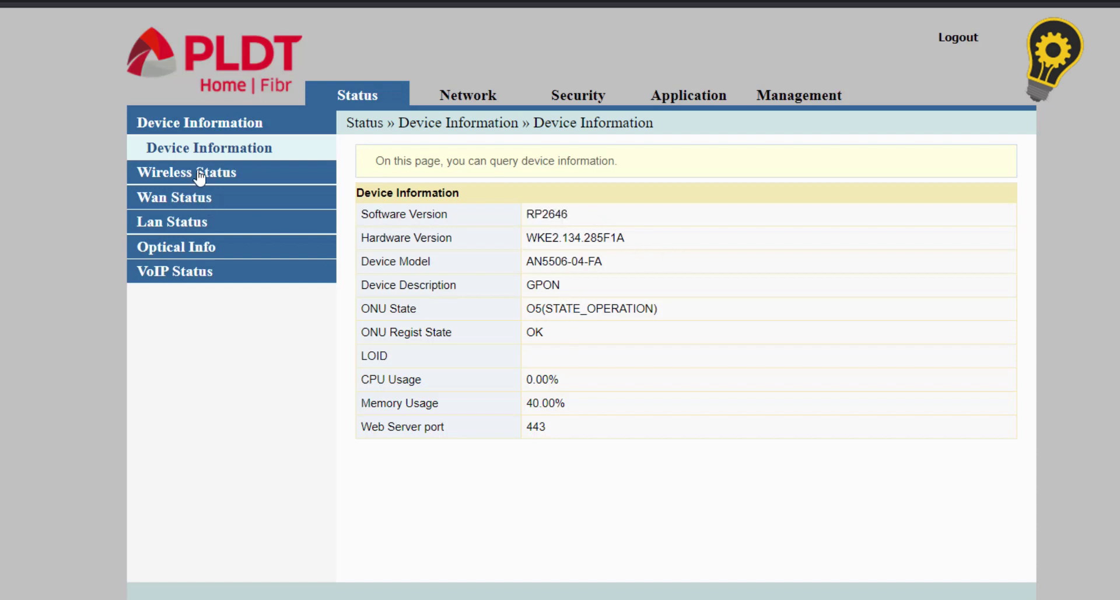
pyautogui.click(180, 197)
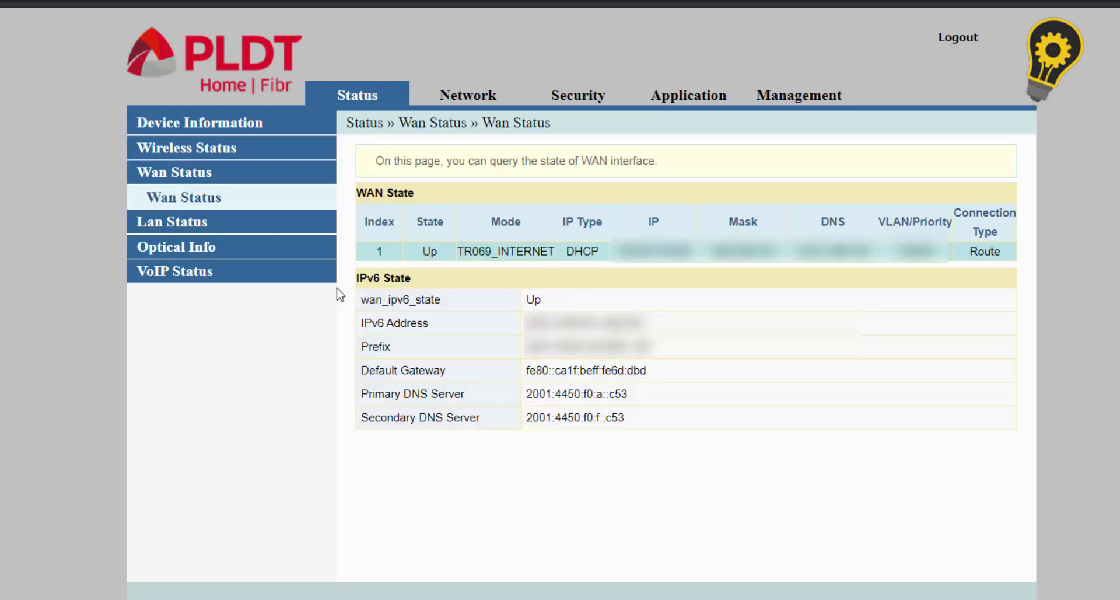
# Step: Go to Network › LAN Settings and check the LAN interface IP 192.168.1.1
pyautogui.click(472, 100)
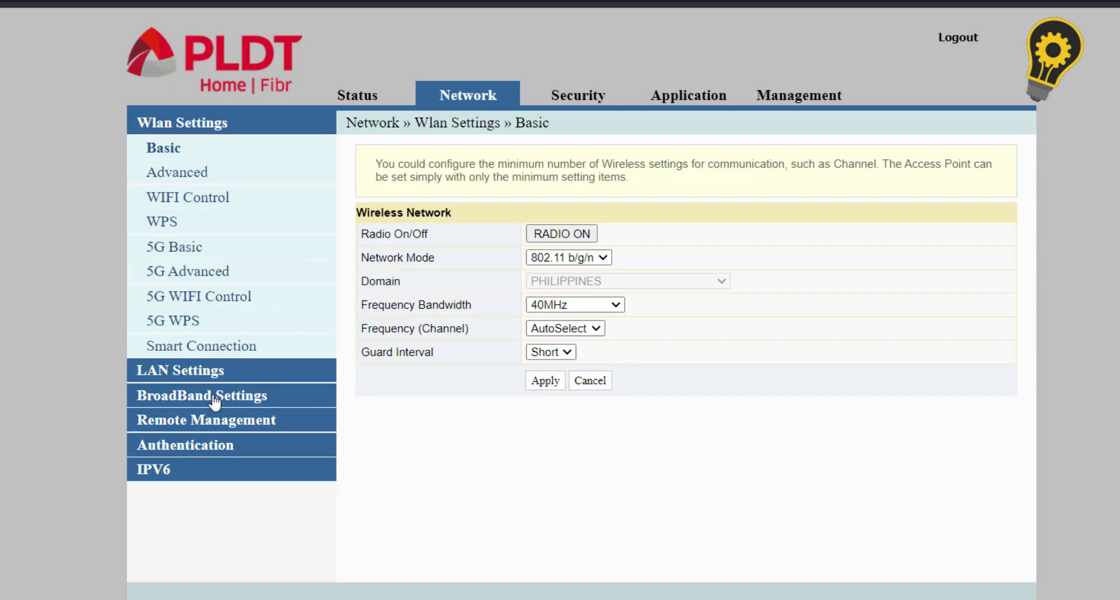
pyautogui.click(211, 373)
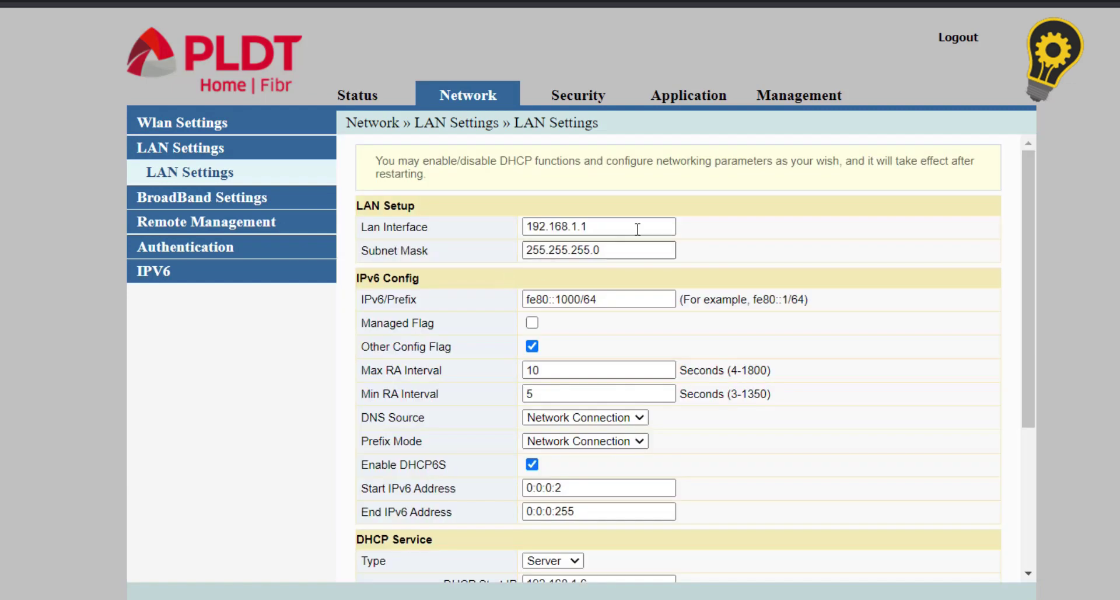
pyautogui.click(635, 224)
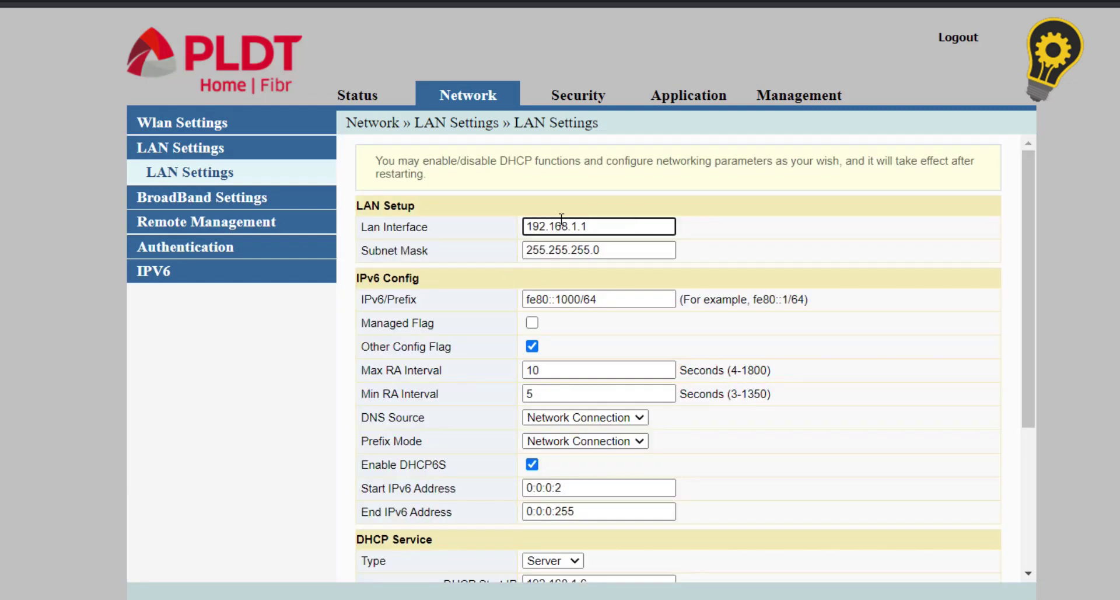
# Step: Check the DHCP Service range from 192.168.1.6 to 192.168.1.254
pyautogui.scroll(-3, 590, 349)
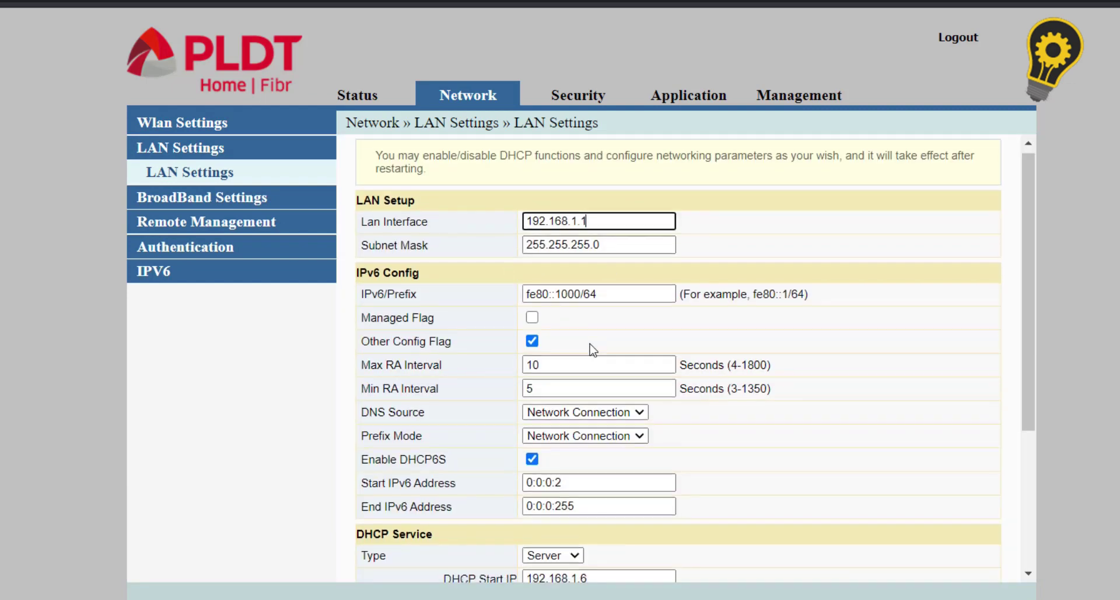
pyautogui.click(593, 393)
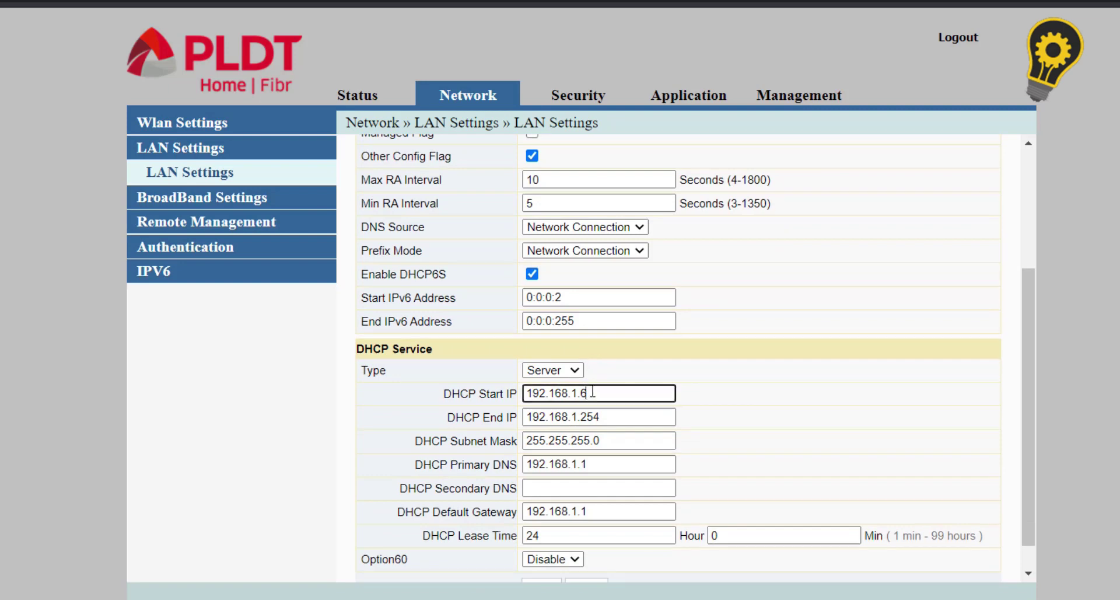
pyautogui.click(611, 418)
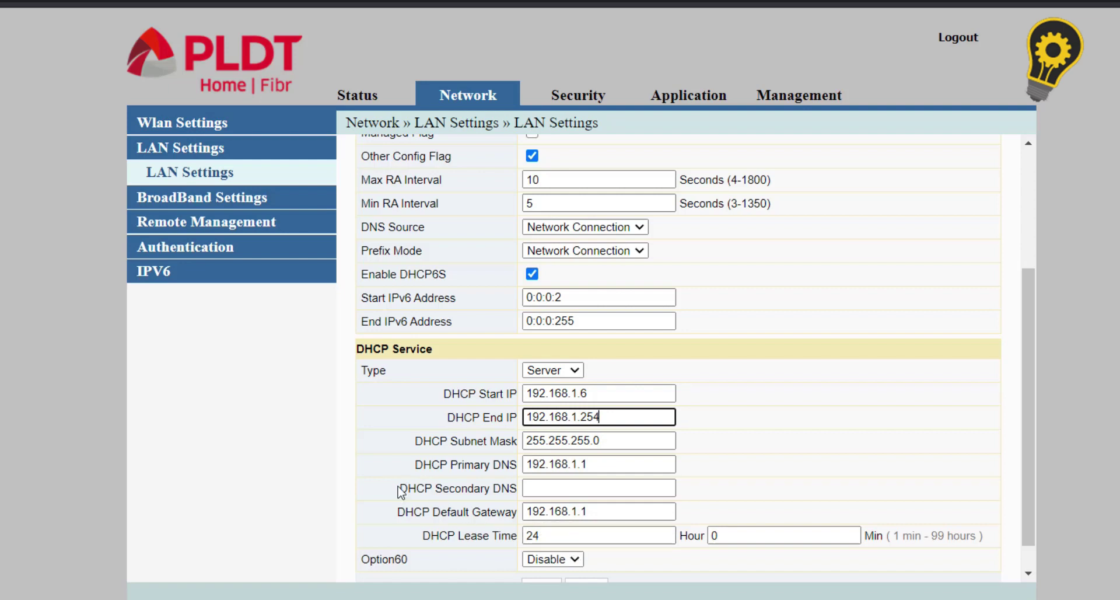
pyautogui.scroll(4, 401, 492)
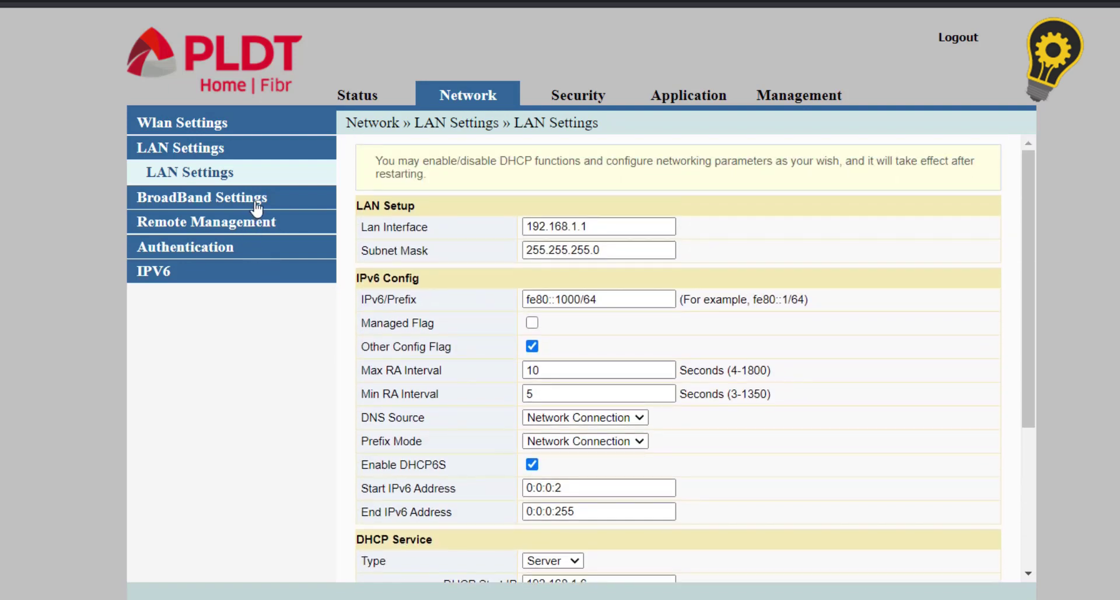
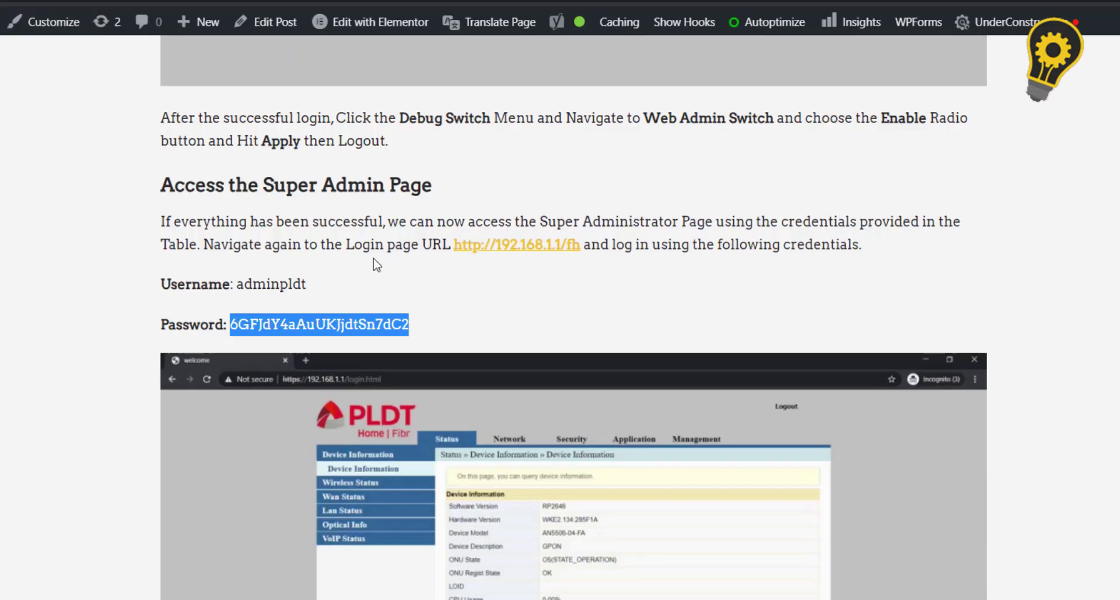
# Step: Scroll the blog article down past the DHCP screenshot to the 'Change the current Administrator Password' section
pyautogui.scroll(-15, 377, 265)
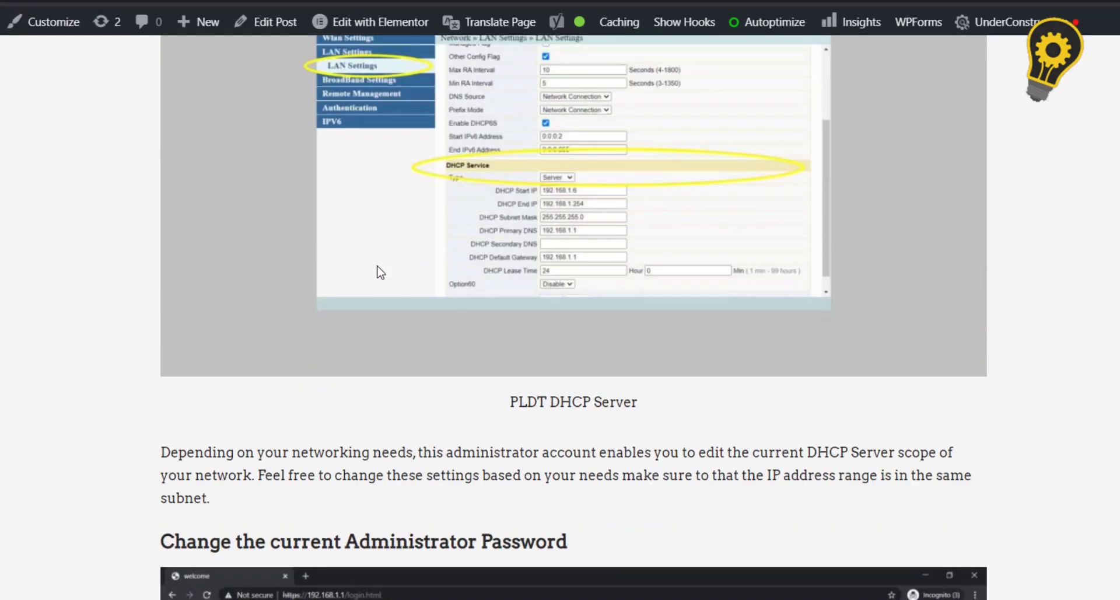
pyautogui.scroll(-3, 379, 272)
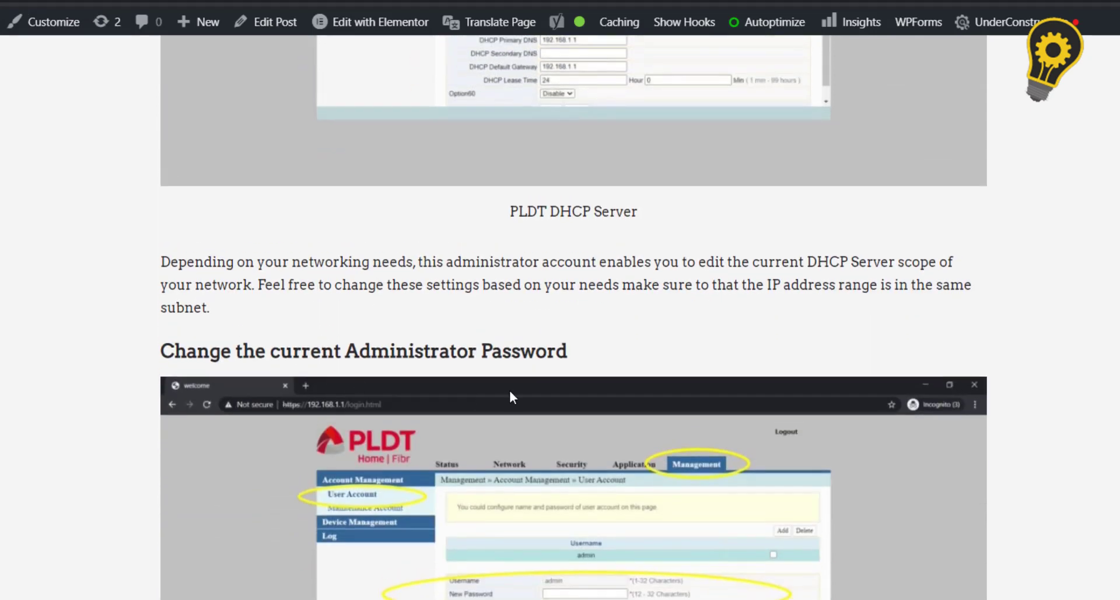
pyautogui.scroll(-2, 322, 490)
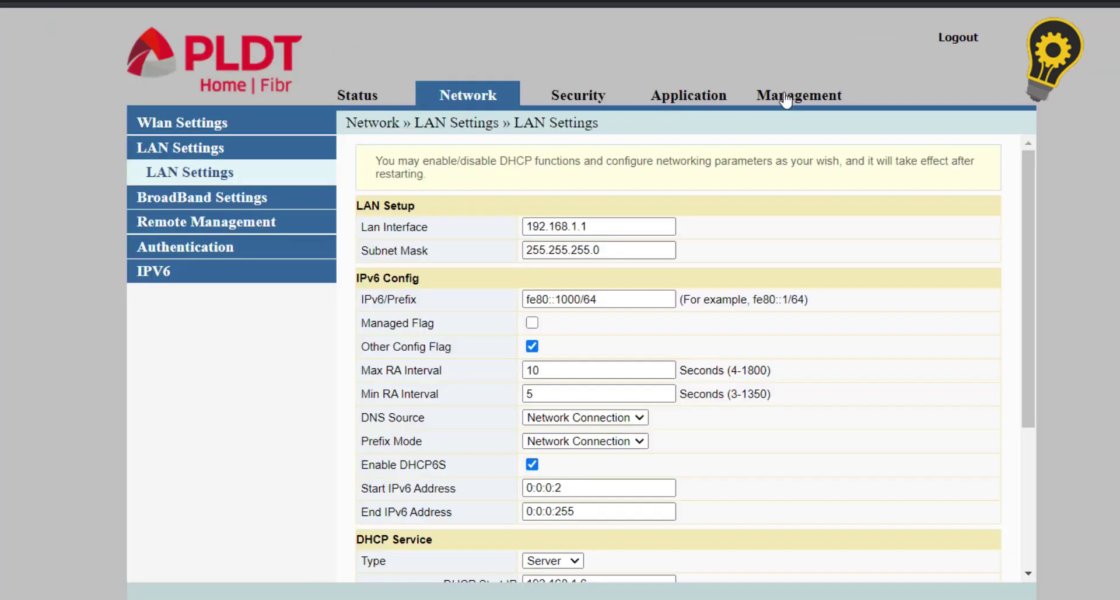
# Step: Open Management › User Account and click into the admin's New Password and New Password Confirm fields
pyautogui.click(785, 97)
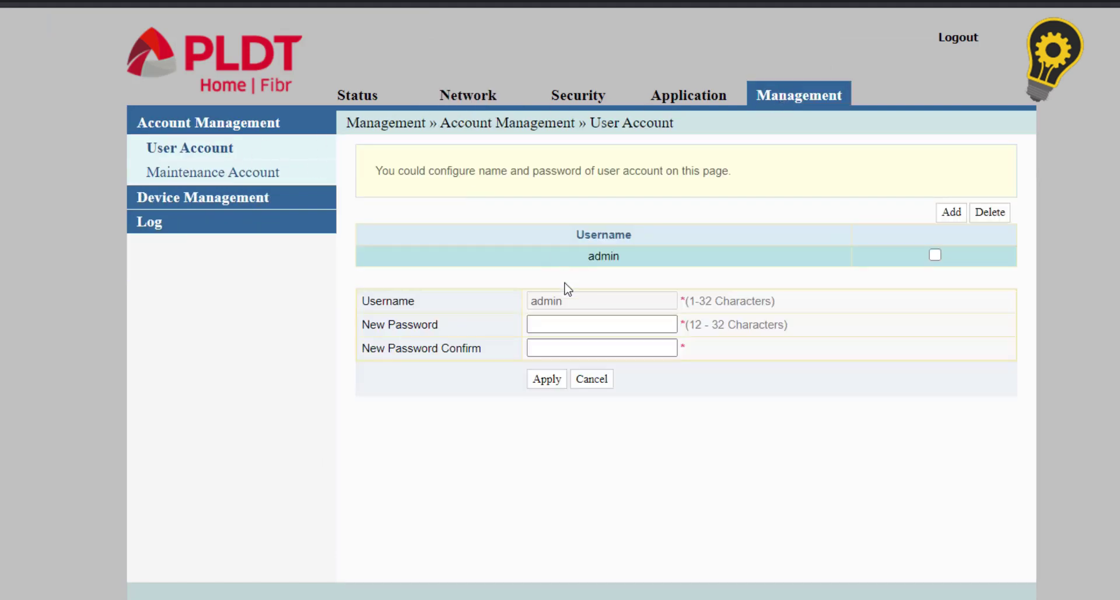
pyautogui.click(559, 325)
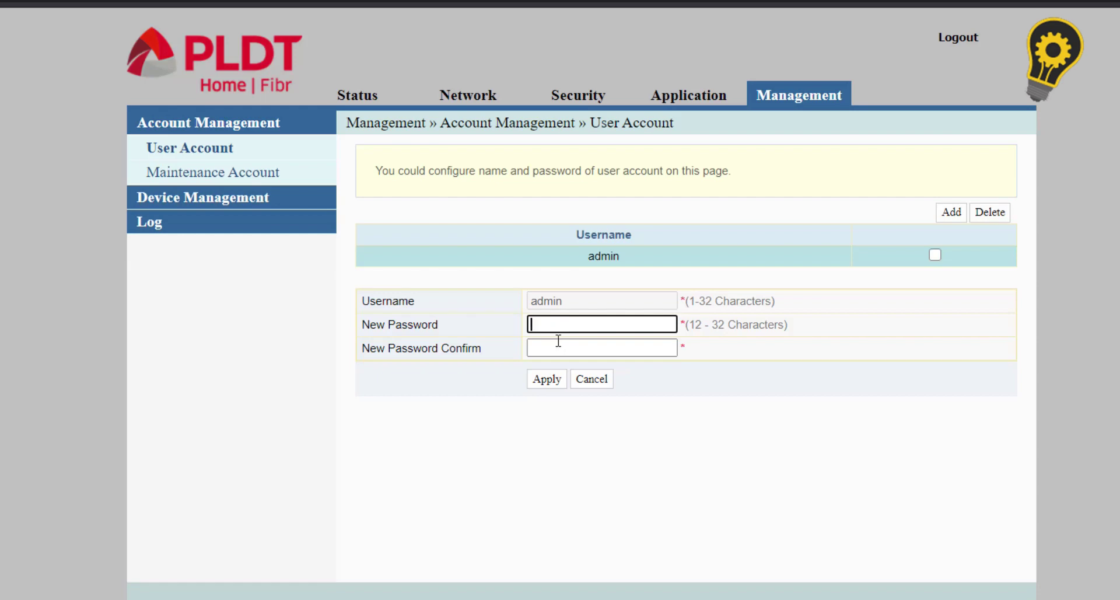
pyautogui.click(559, 343)
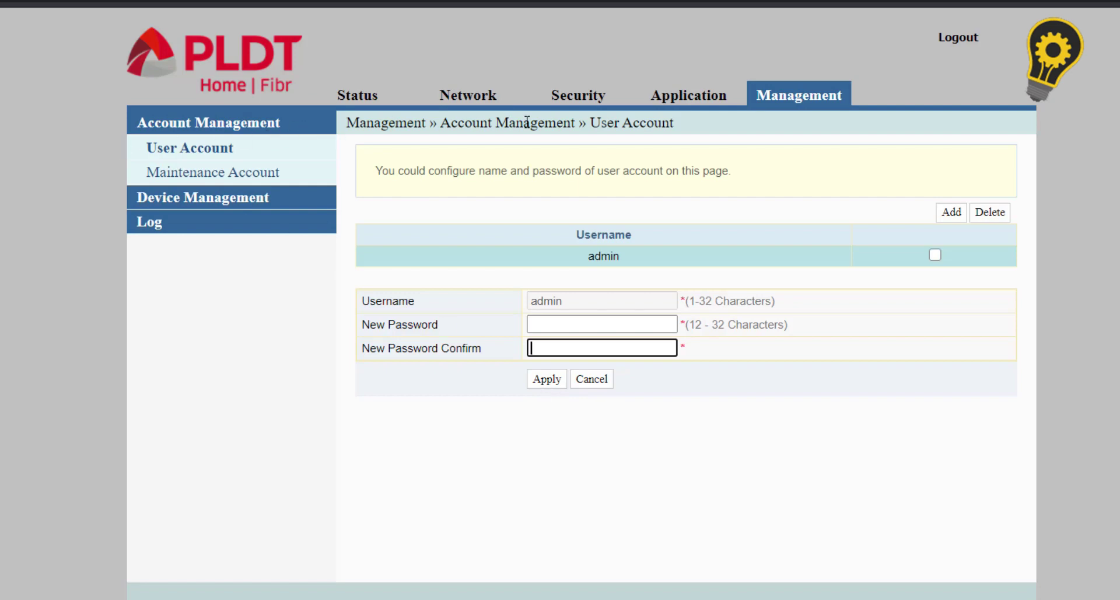
# Step: In Network › BroadBand Settings › Internet Settings, add LAN 3 to the TR069_INTERNET LAN Binding and apply
pyautogui.click(479, 104)
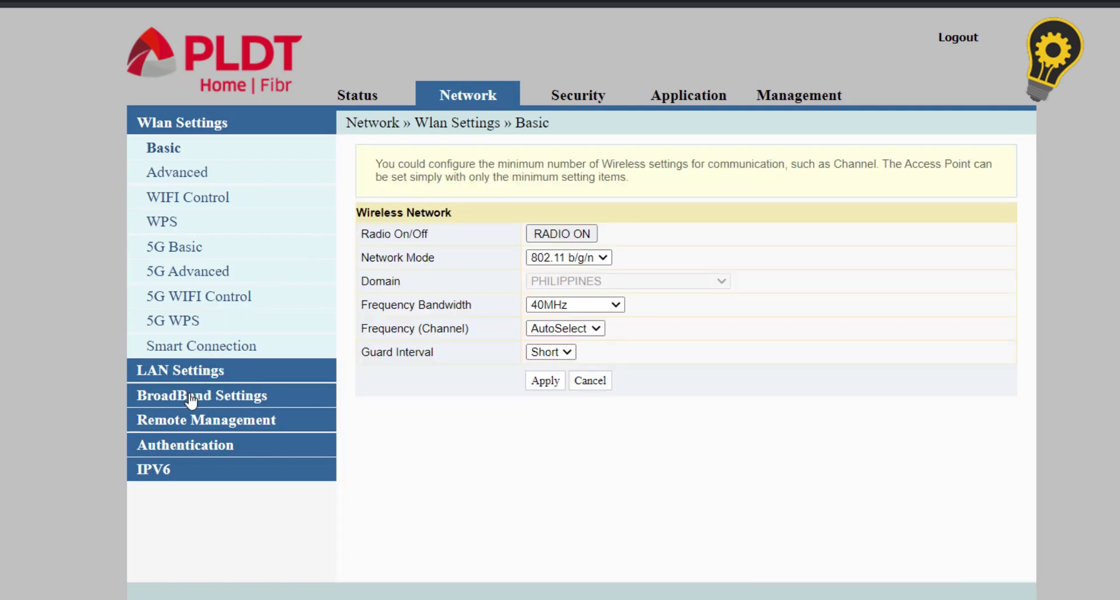
pyautogui.click(191, 397)
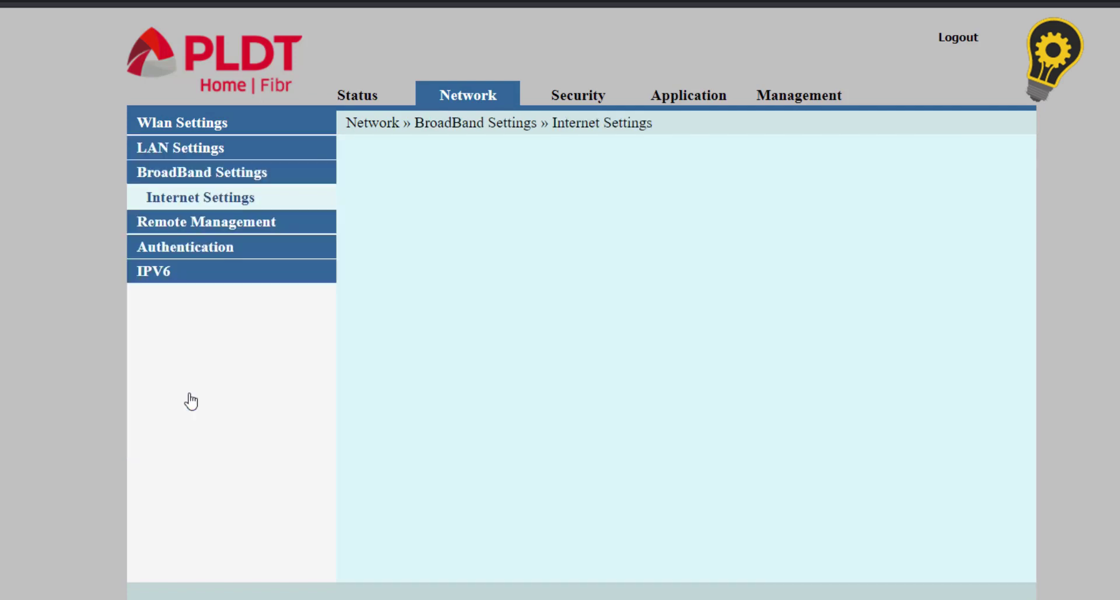
pyautogui.scroll(-2, 389, 329)
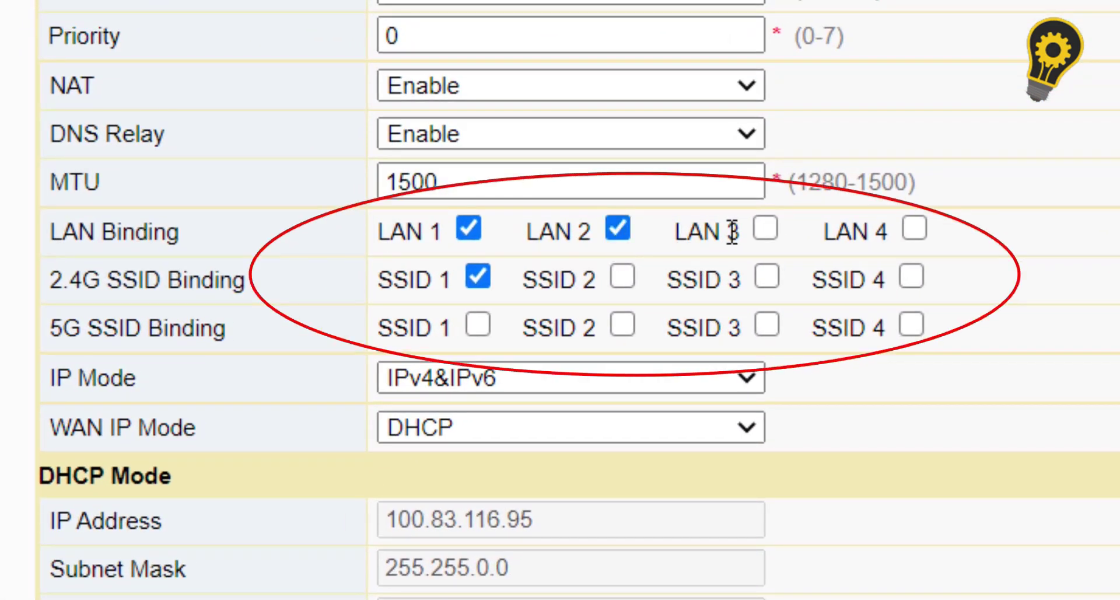
pyautogui.click(765, 227)
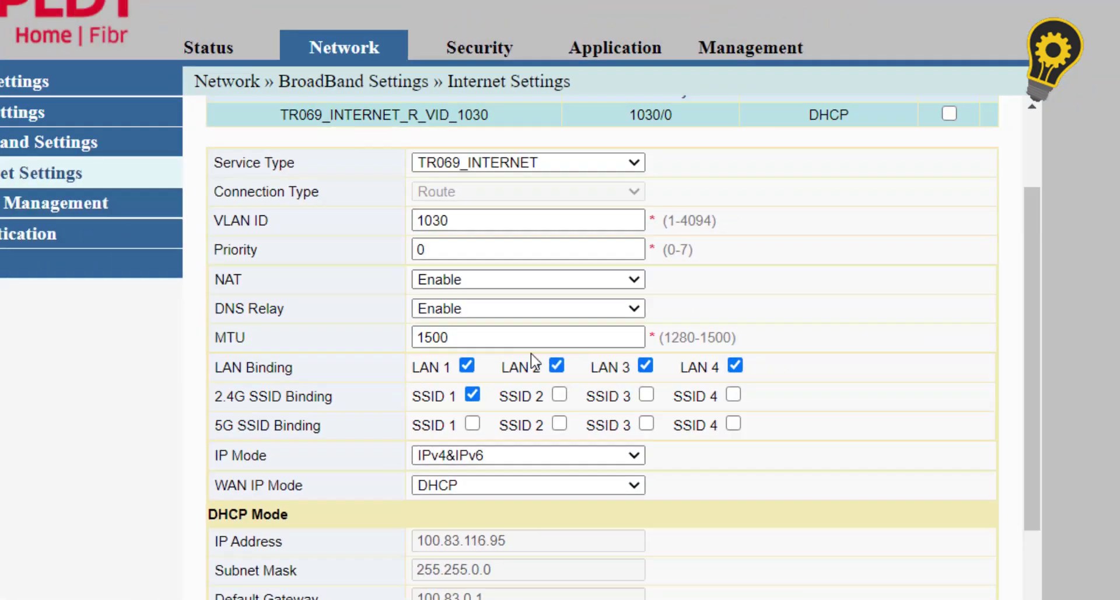
pyautogui.scroll(-2, 514, 364)
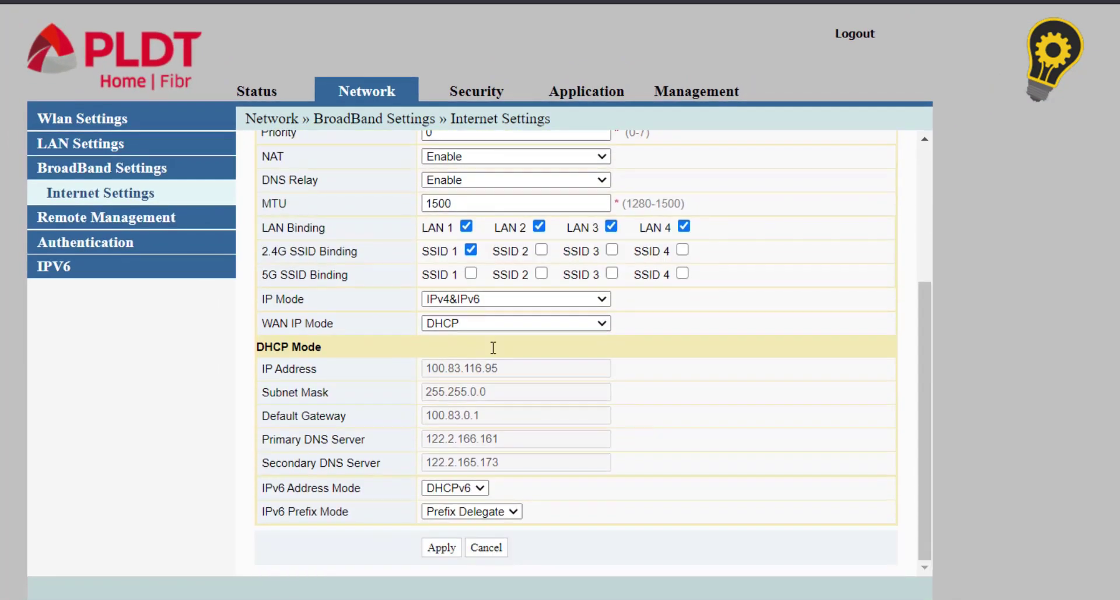
pyautogui.click(442, 548)
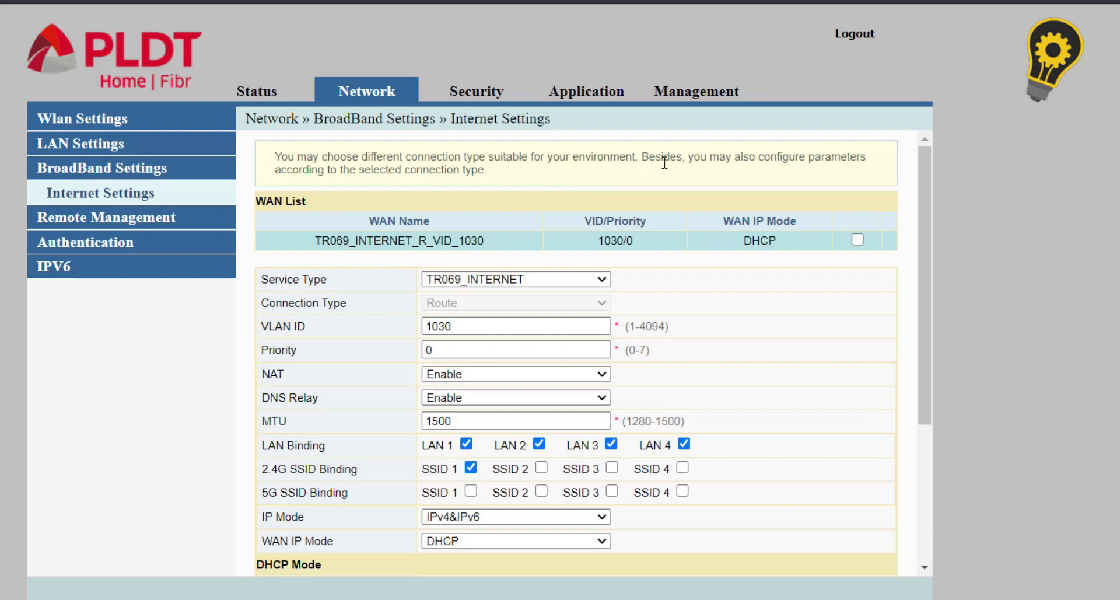
# Step: Go to Management › Device Management › Device Reboot and press Reboot to bring up the confirmation
pyautogui.click(703, 98)
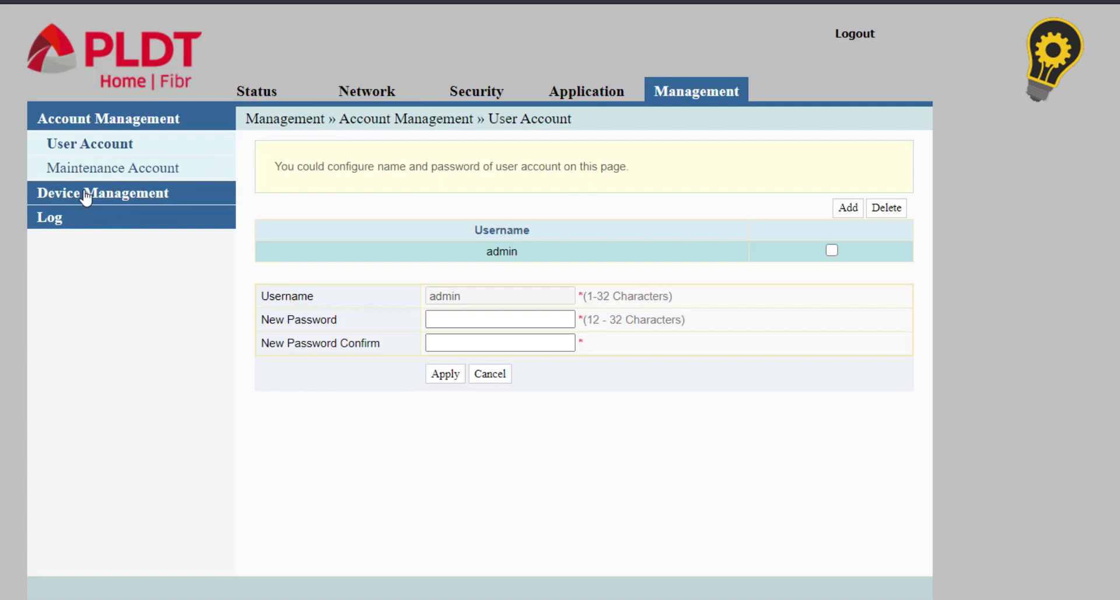
pyautogui.click(87, 195)
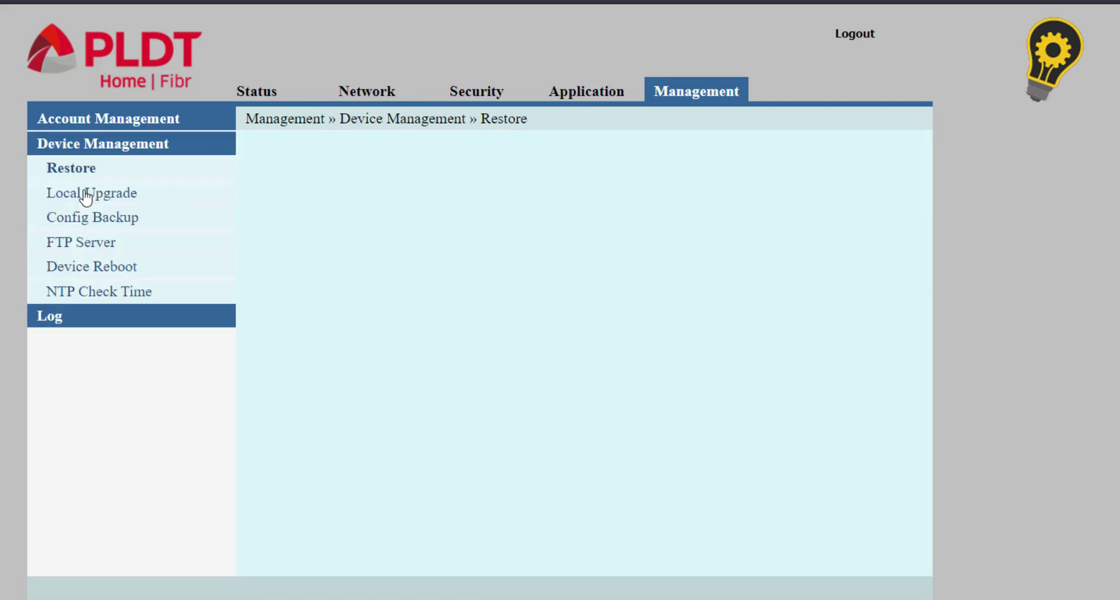
pyautogui.click(88, 271)
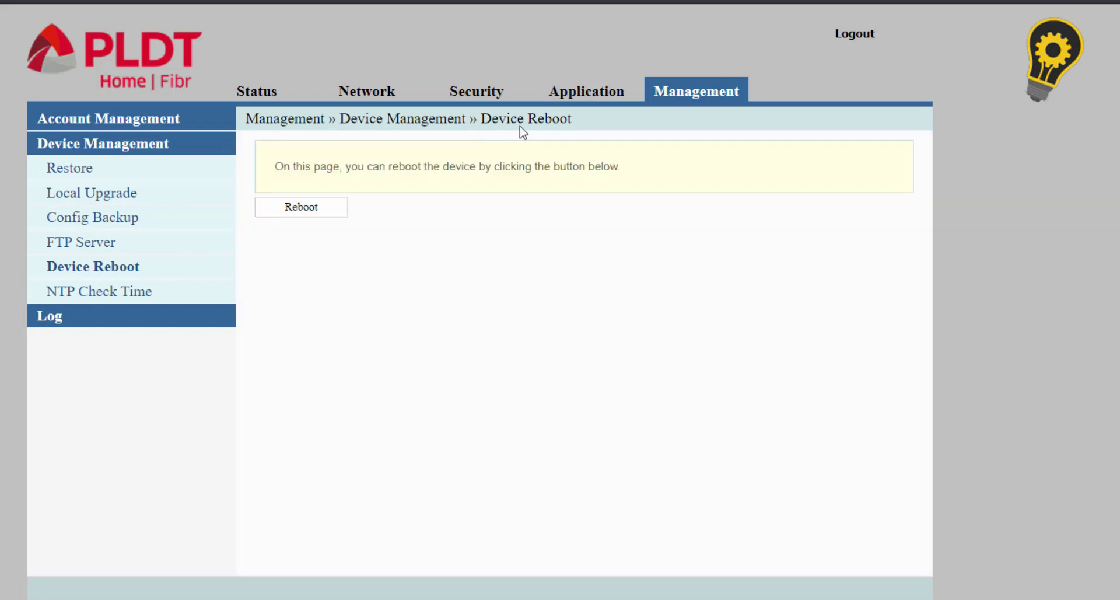
pyautogui.click(342, 241)
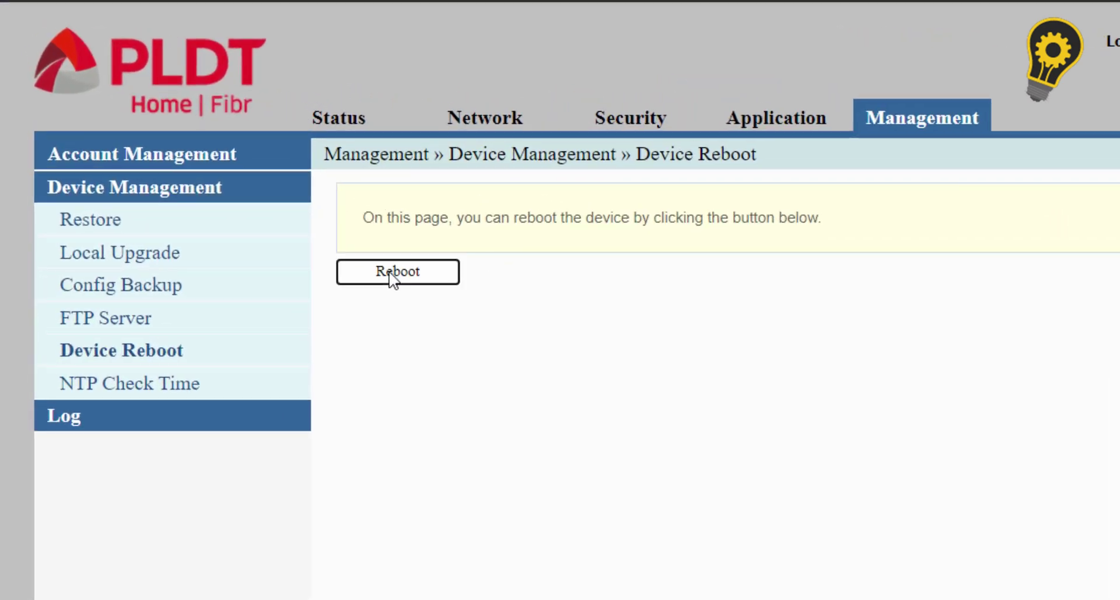